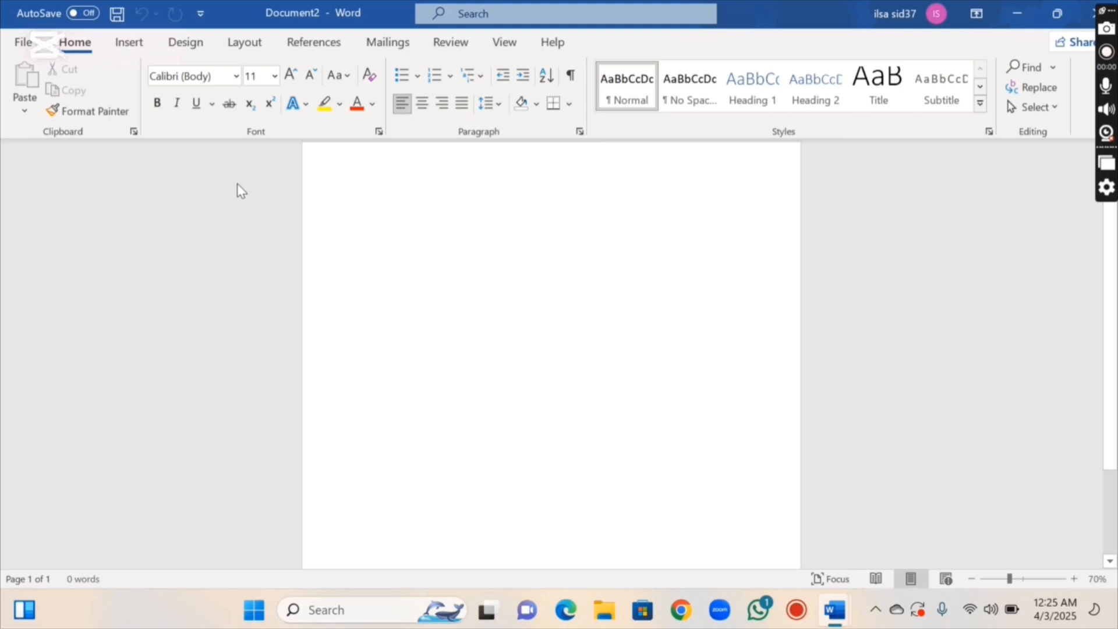
Set the page to A4 paper size with Narrow margins
left_click(129, 46)
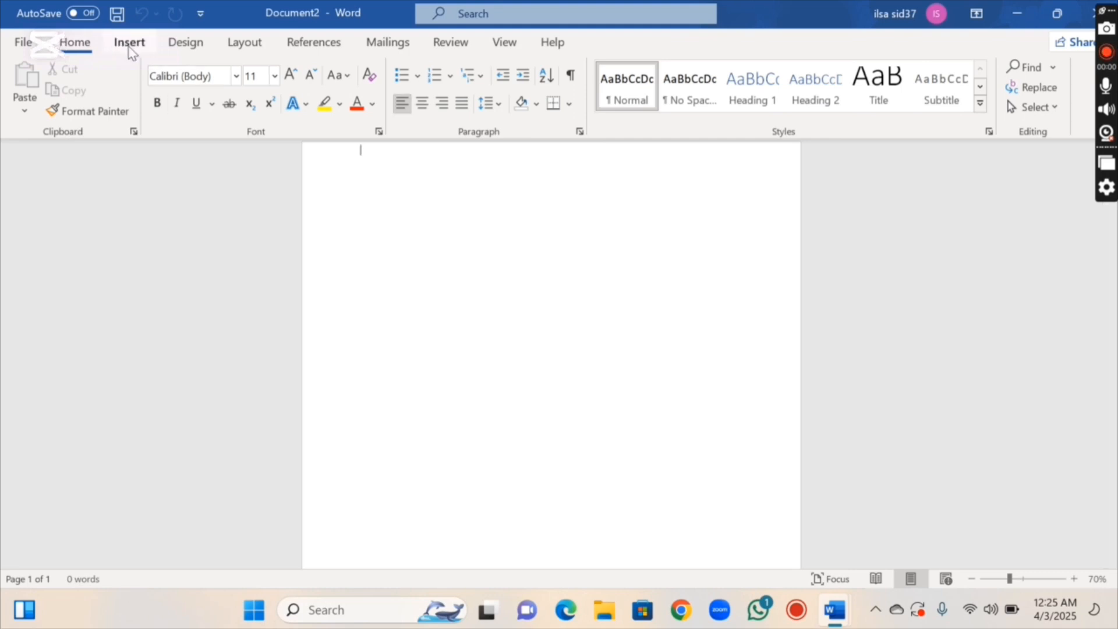
left_click(245, 47)
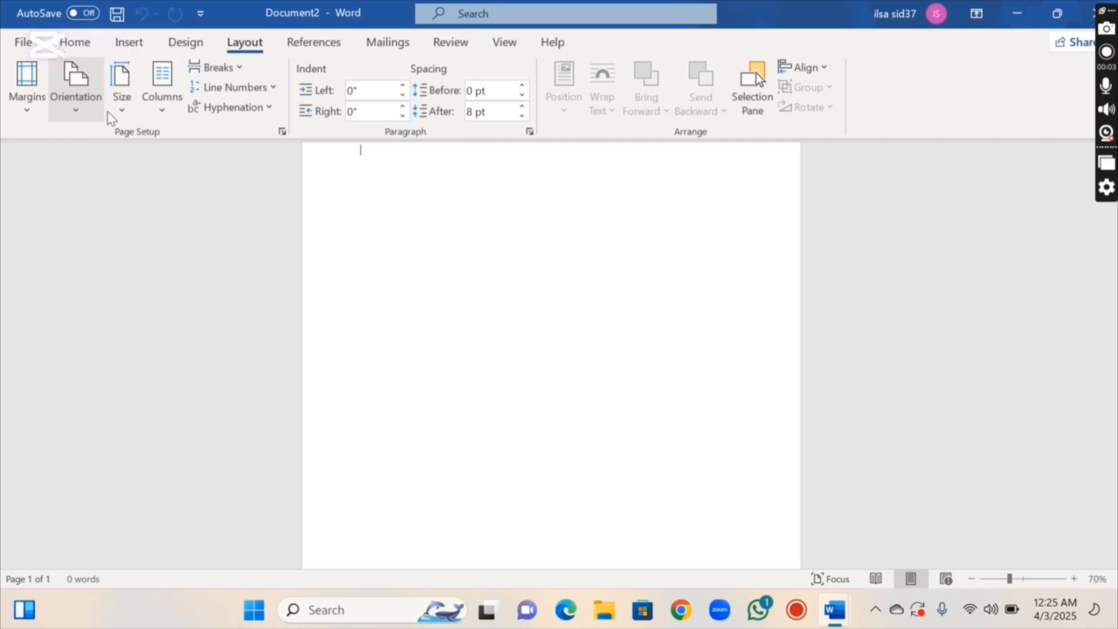
left_click(116, 110)
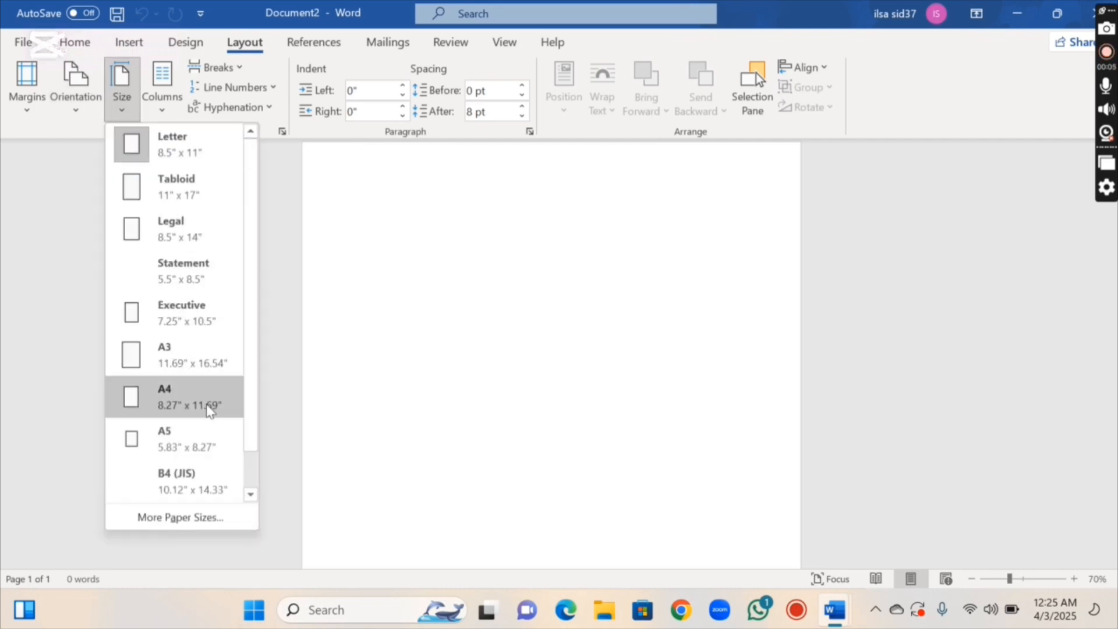
left_click(210, 405)
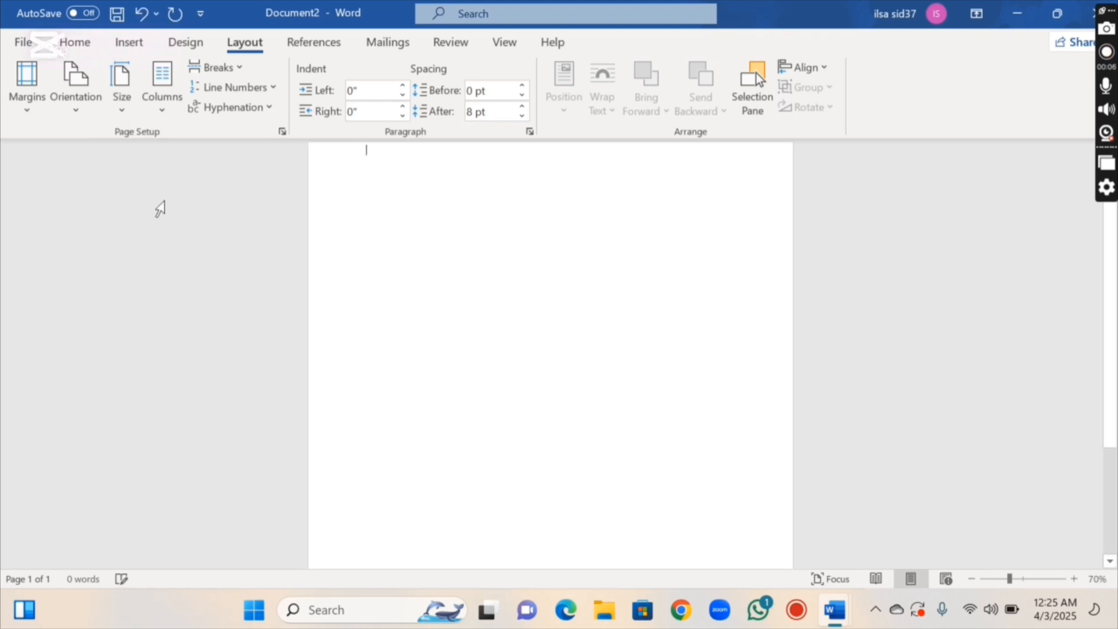
left_click(31, 109)
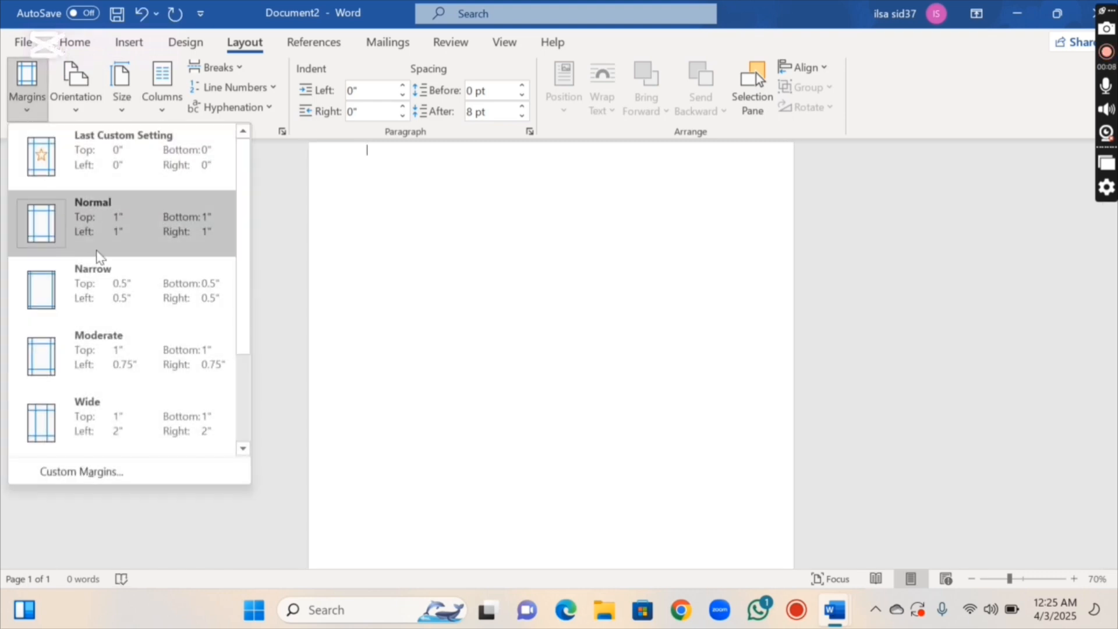
left_click(110, 293)
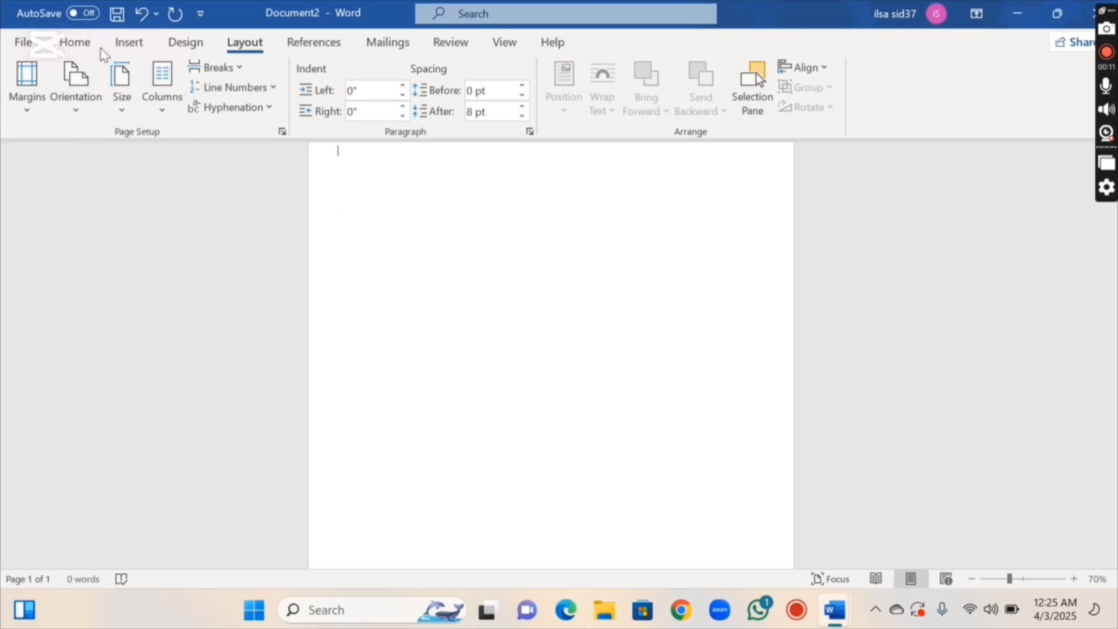
Draw a large isosceles triangle, move it to the page's top-left corner and rotate it clockwise
left_click(120, 48)
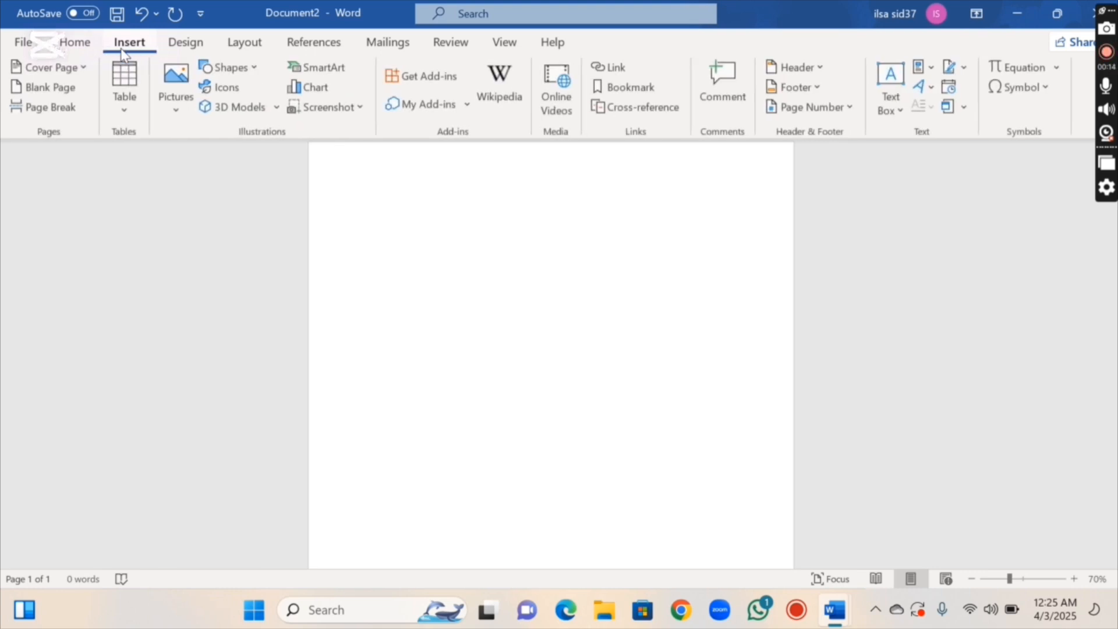
left_click(232, 70)
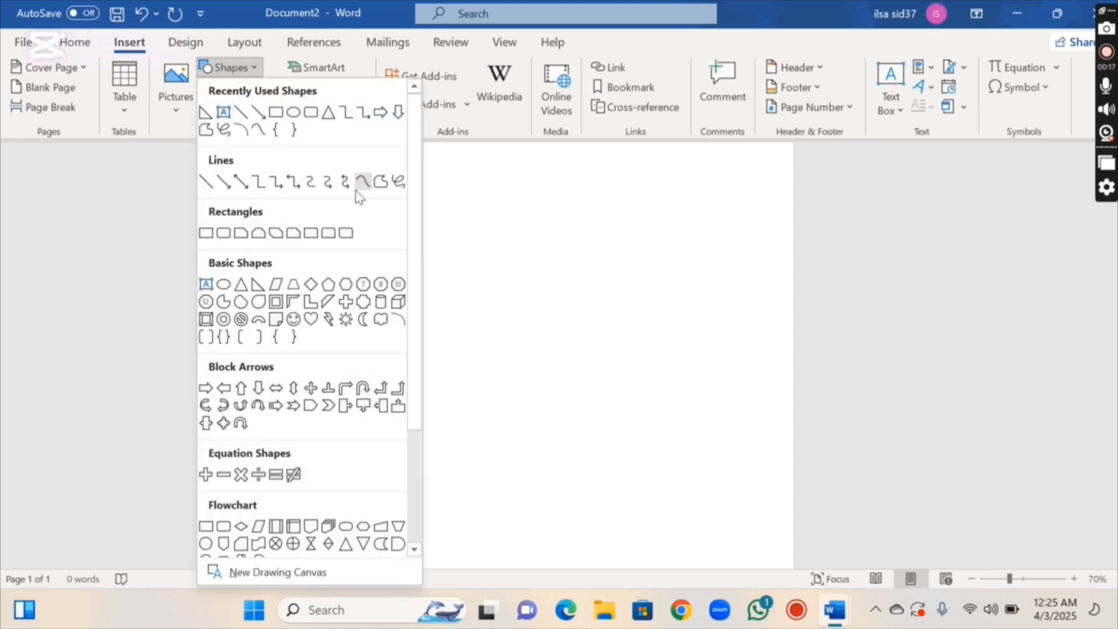
left_click(243, 290)
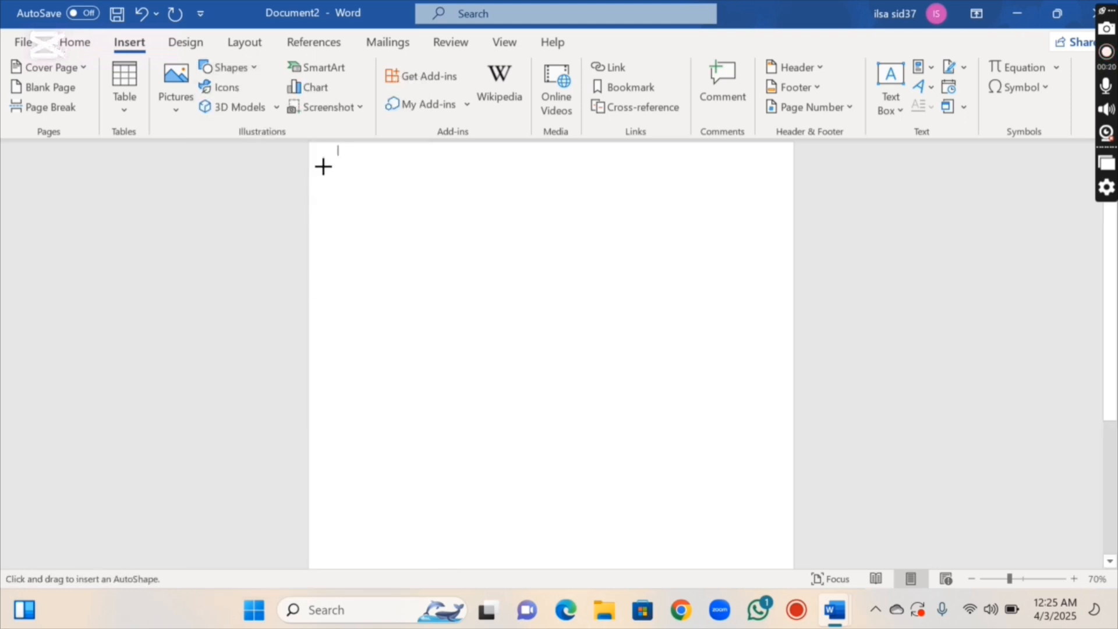
left_click_drag(323, 166, 667, 312)
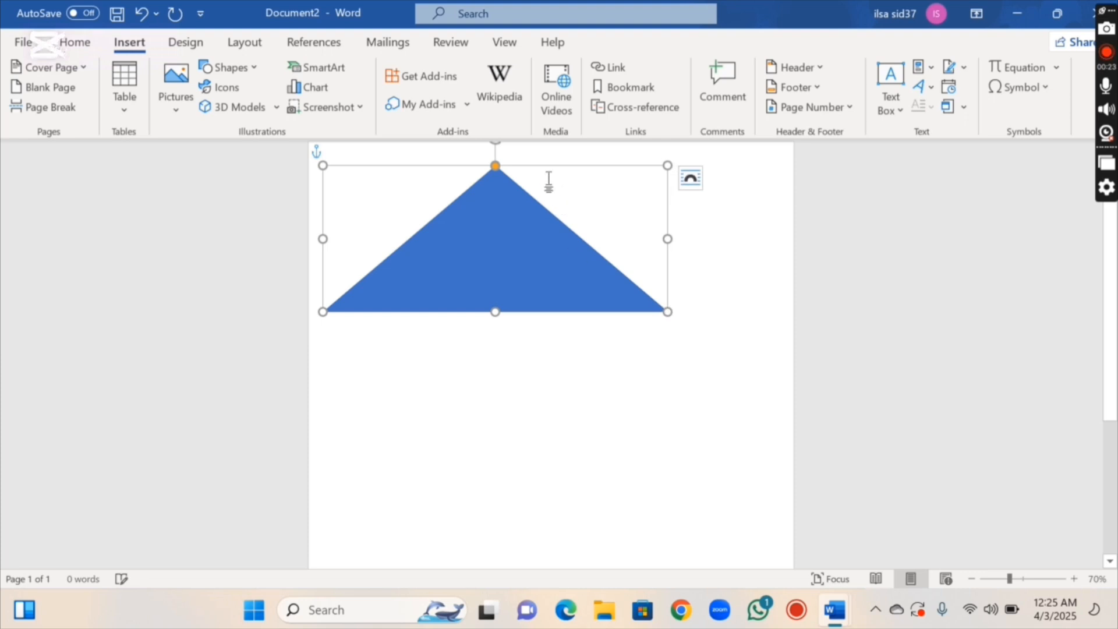
left_click_drag(533, 222, 402, 160)
left_click_drag(424, 226, 435, 295)
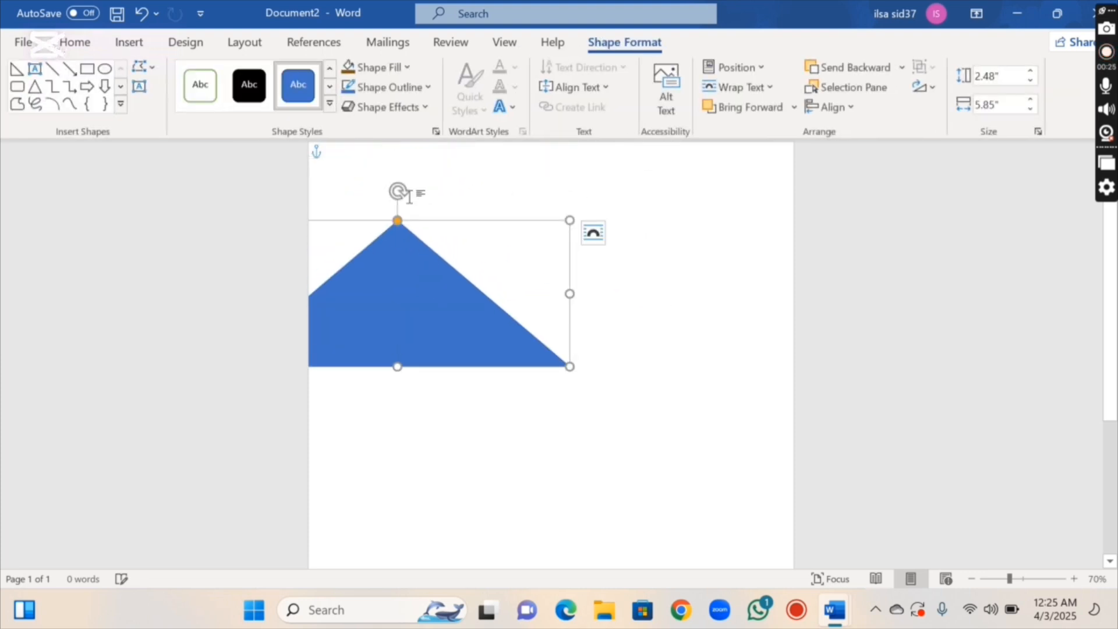
left_click_drag(399, 190, 408, 390)
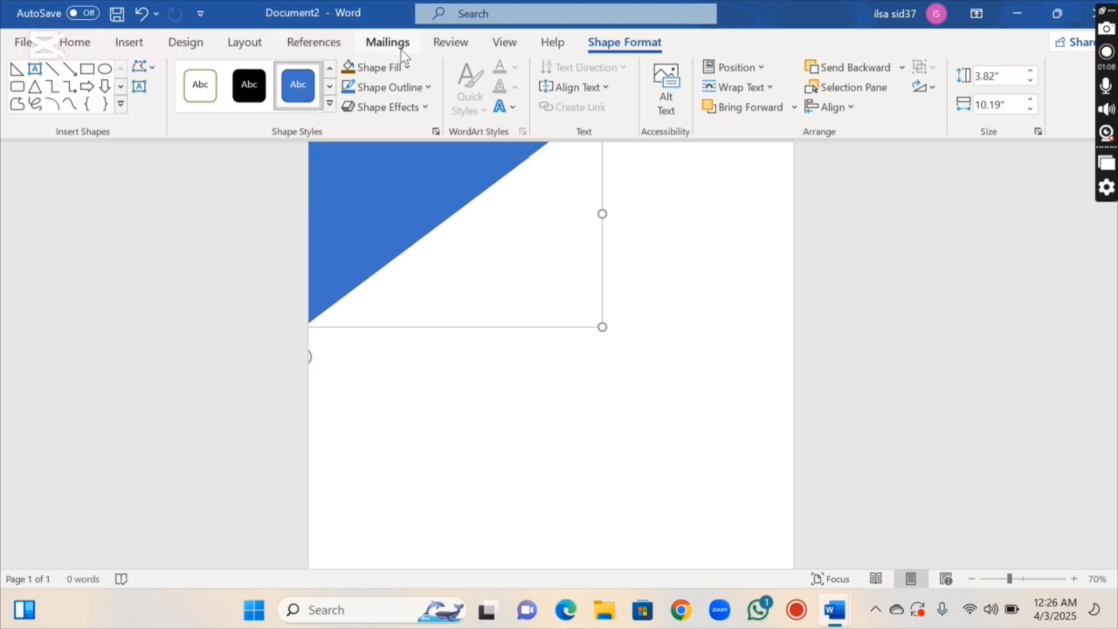
Fill the corner triangle with custom dark brown #7D5E11 and remove its outline
left_click(397, 68)
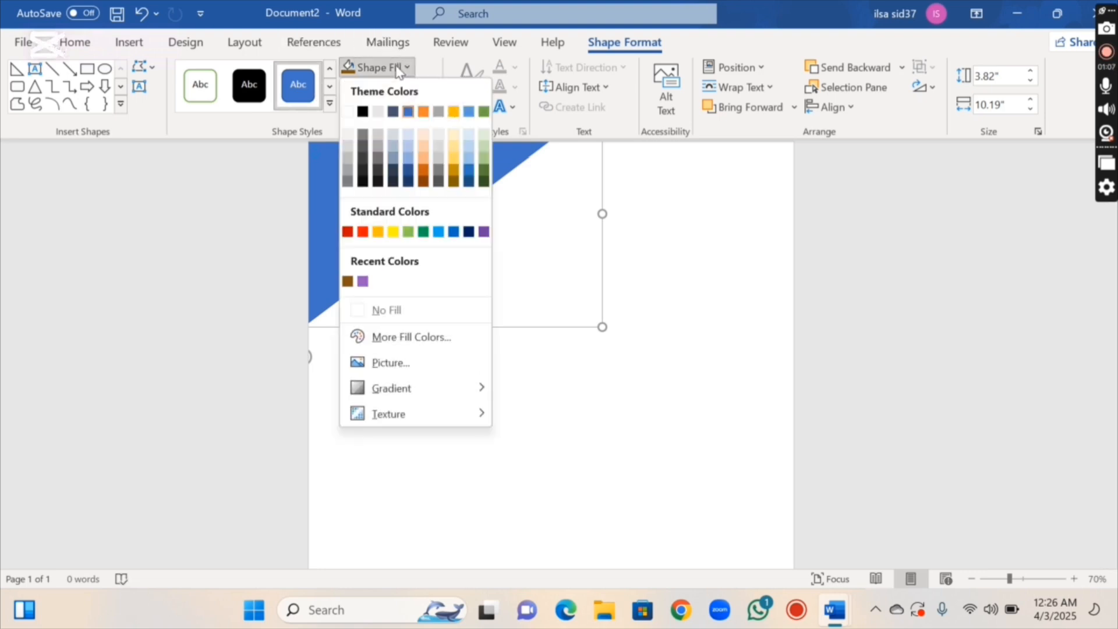
left_click(379, 337)
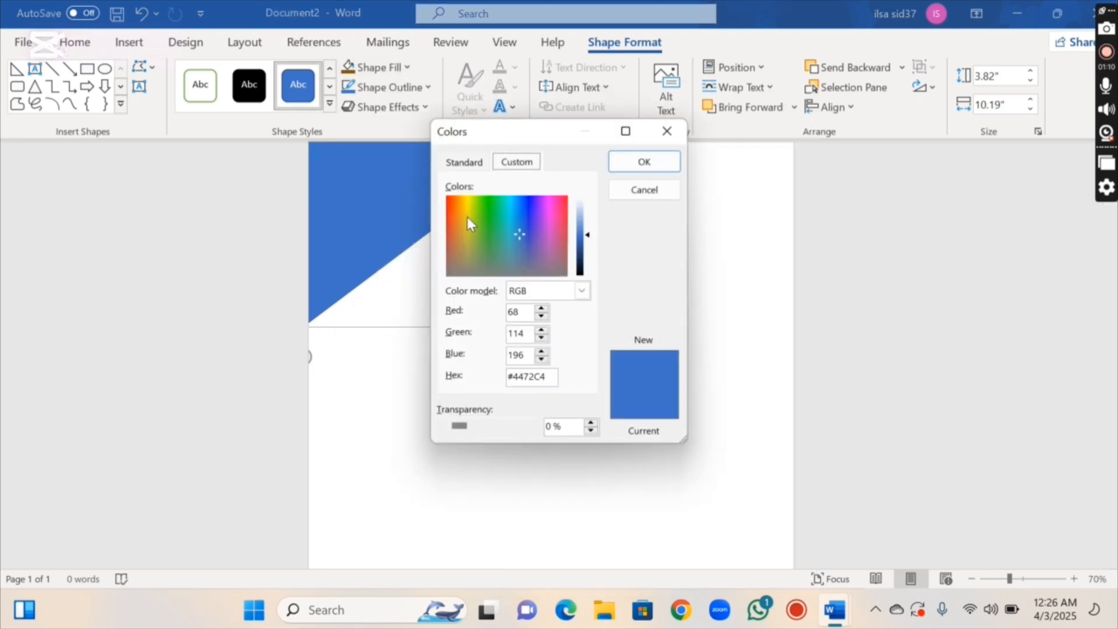
left_click(460, 214)
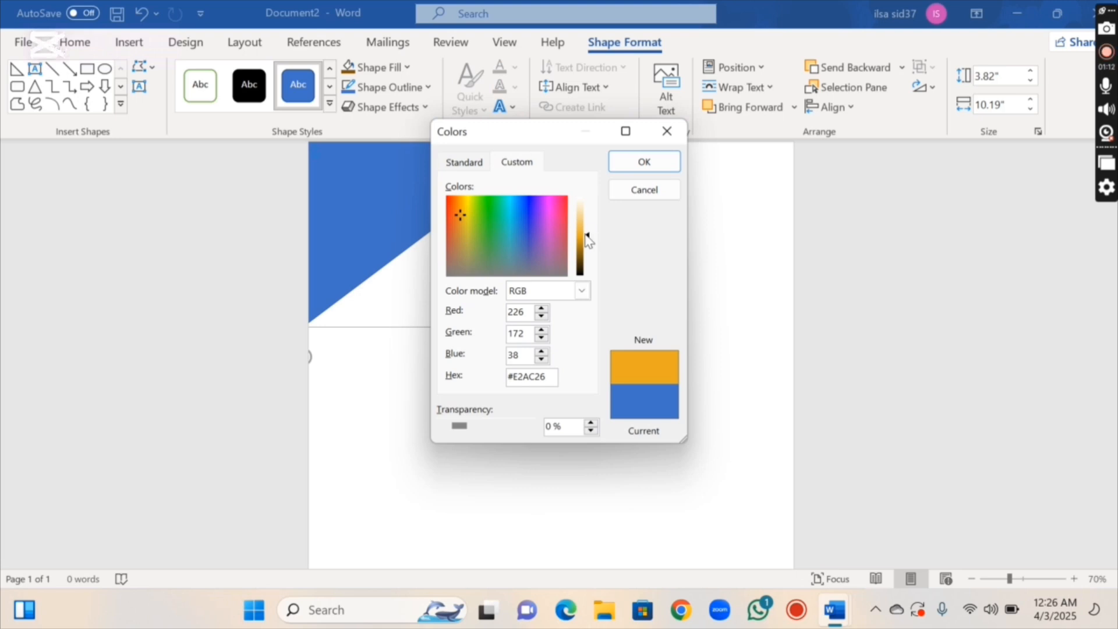
left_click_drag(588, 240, 587, 260)
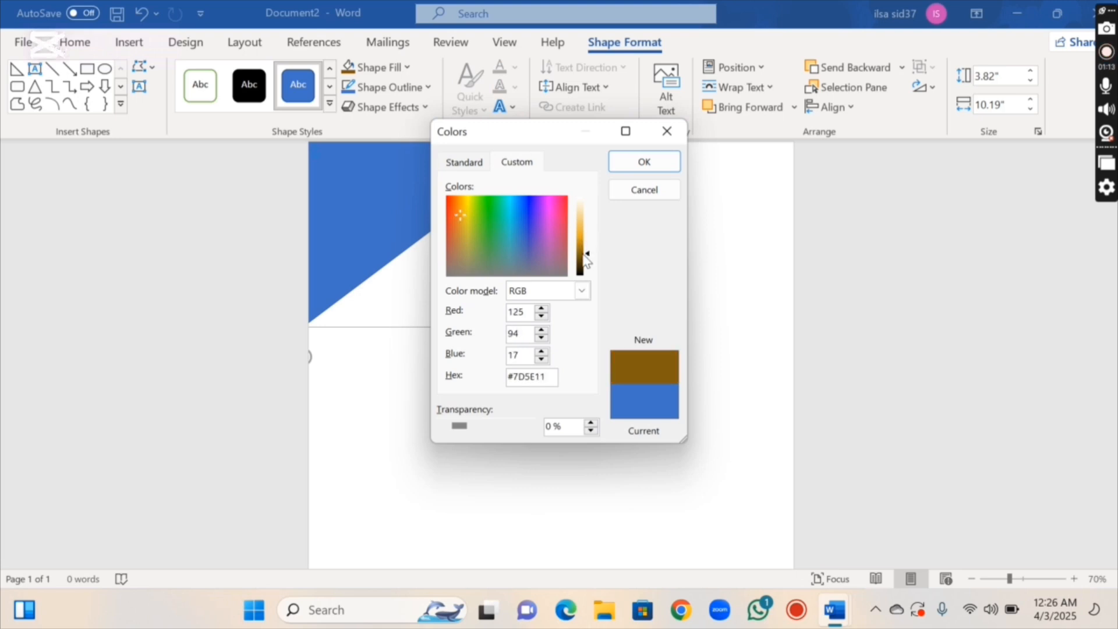
left_click(647, 168)
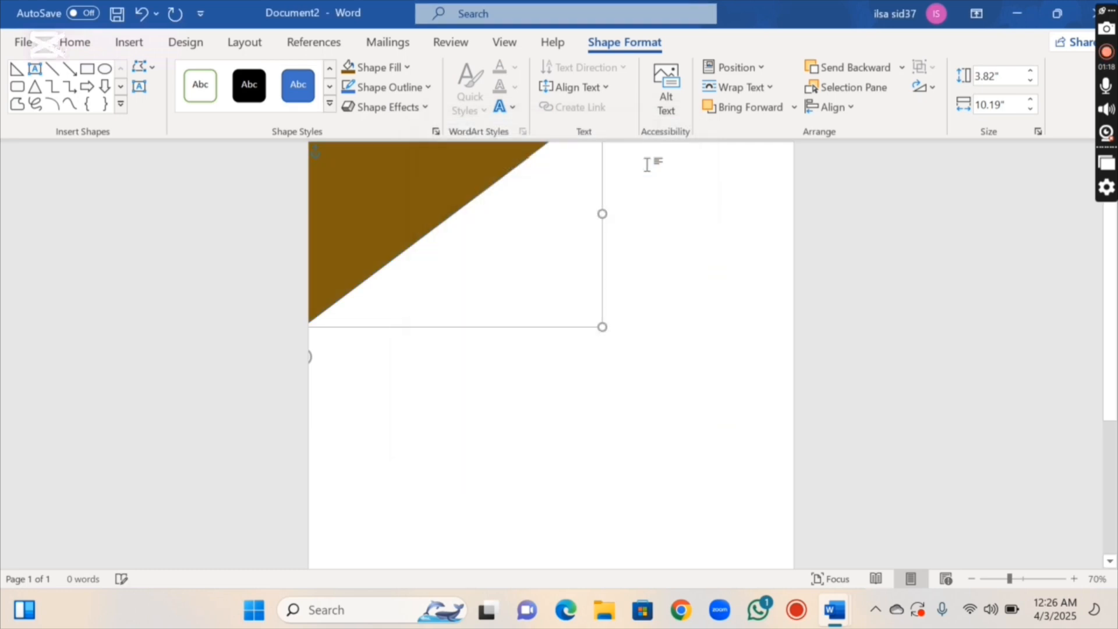
left_click(413, 88)
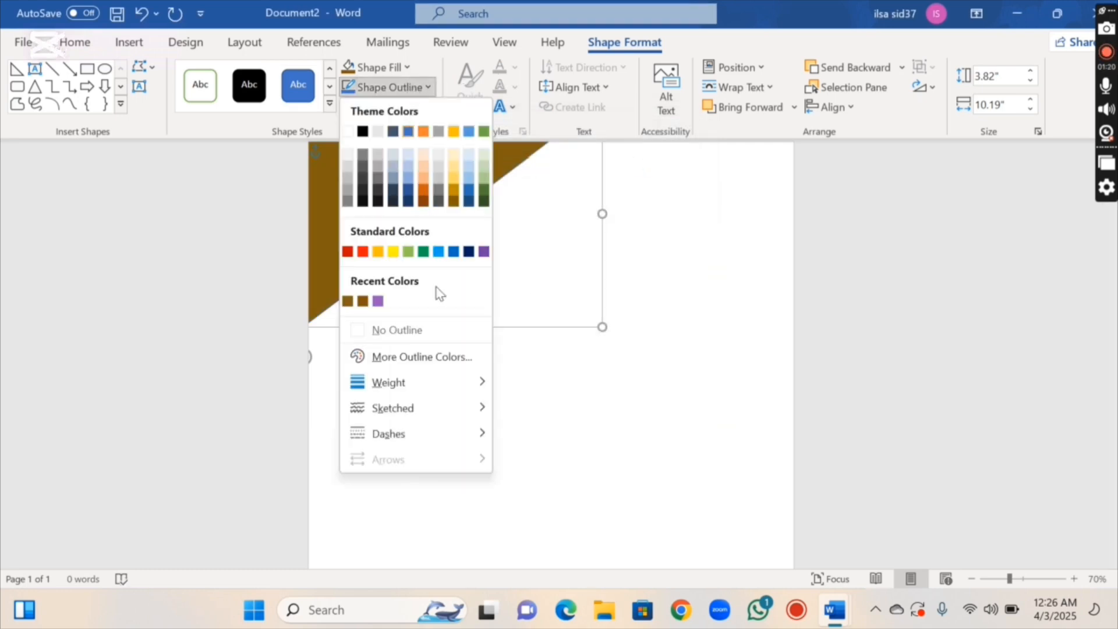
left_click(437, 331)
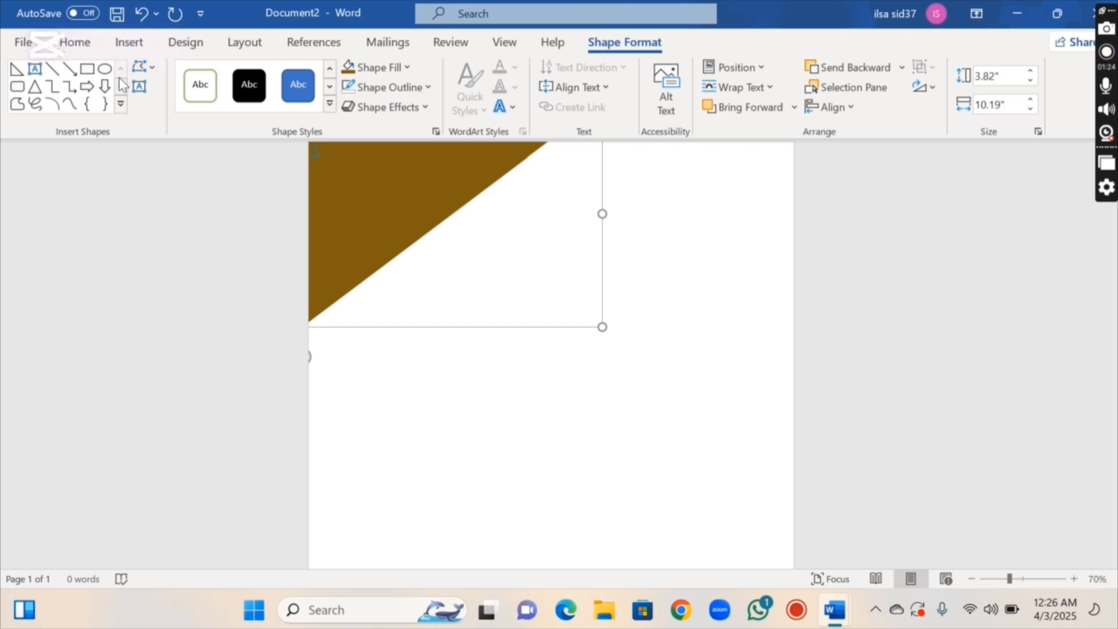
Draw a right triangle to the right of the brown triangle, then reselect the brown triangle
left_click(122, 105)
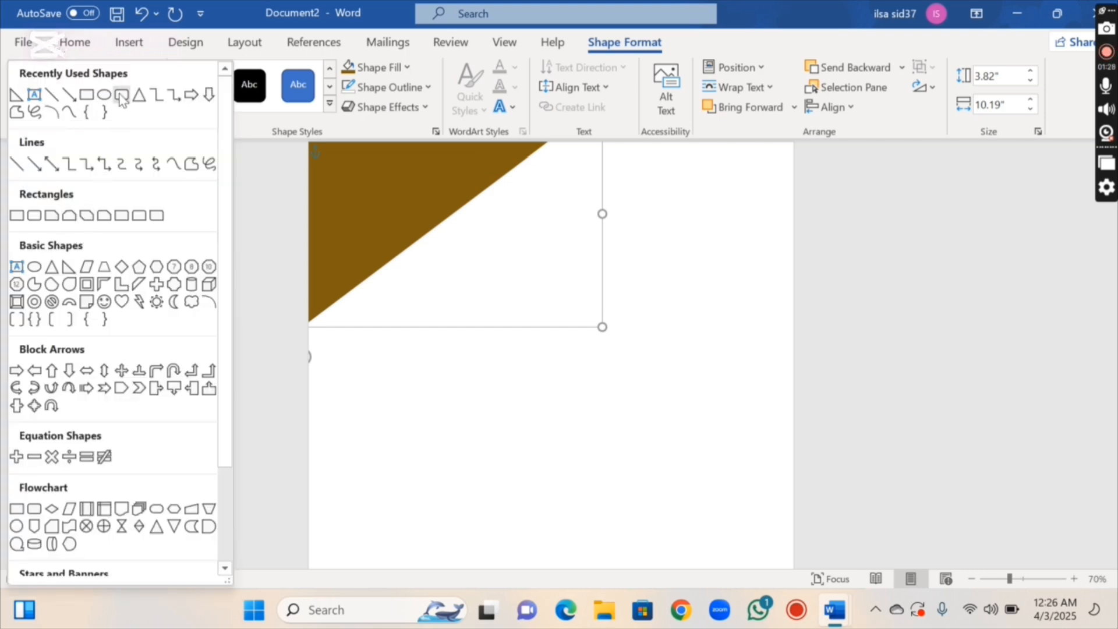
left_click(68, 268)
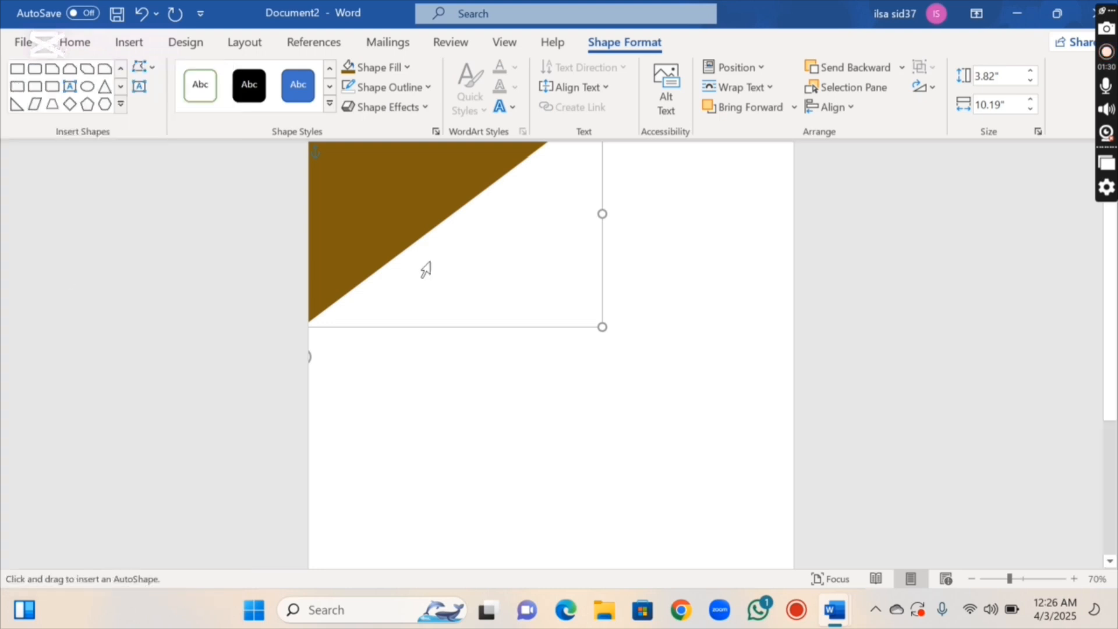
left_click_drag(562, 166, 893, 327)
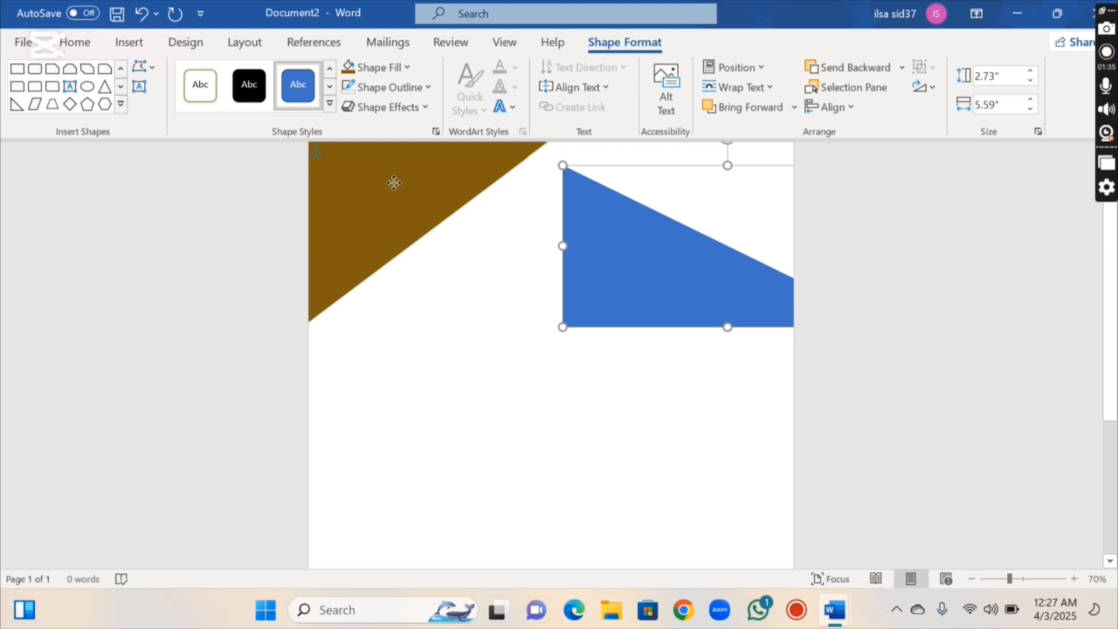
left_click(394, 183)
Paste a copy of the brown triangle, set its fill transparency to 56%, and nudge it left
key("ctrl+v")
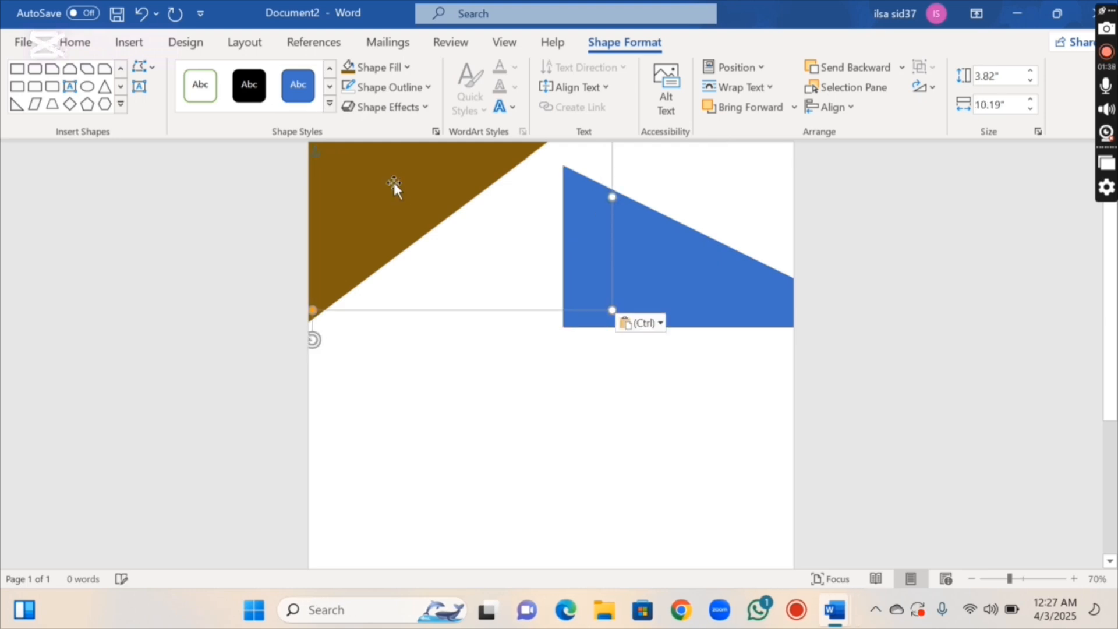
left_click_drag(415, 218, 413, 248)
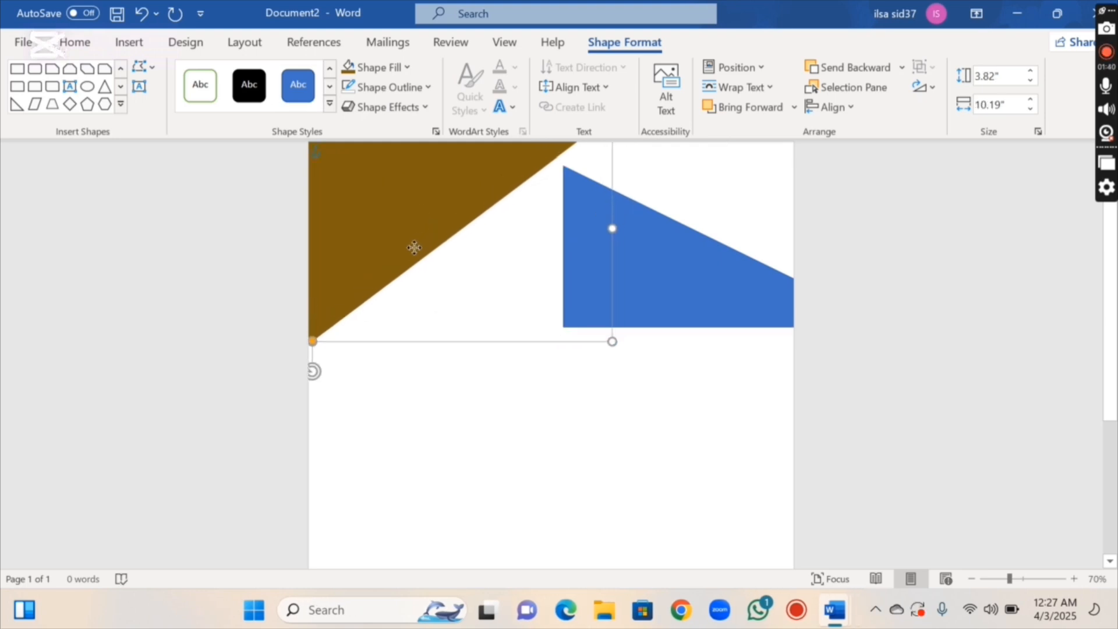
left_click(387, 66)
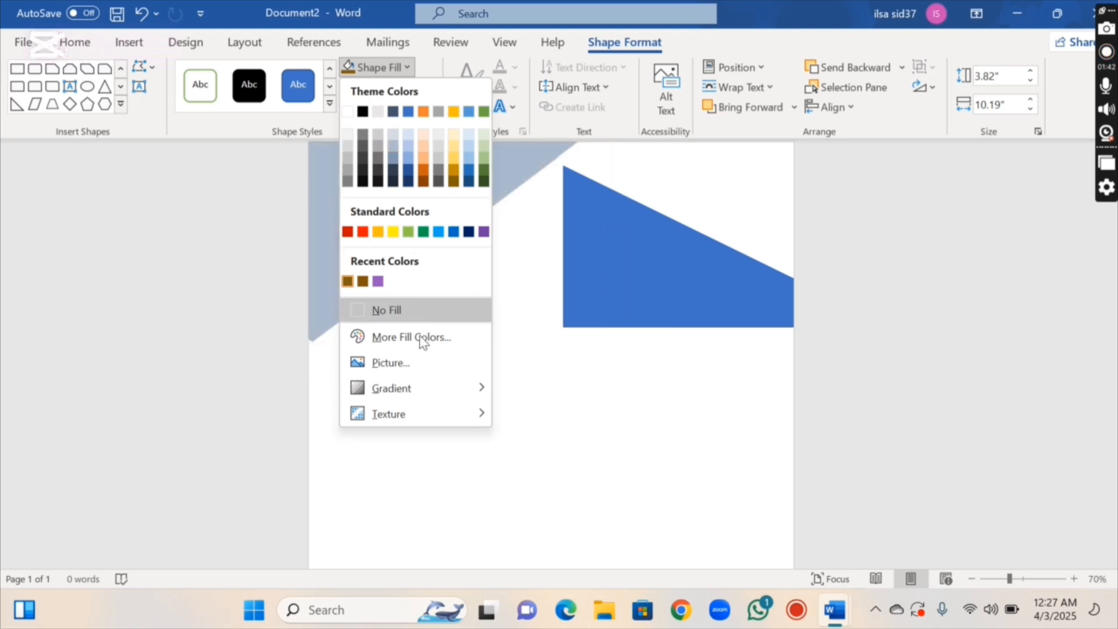
mouse_move(431, 393)
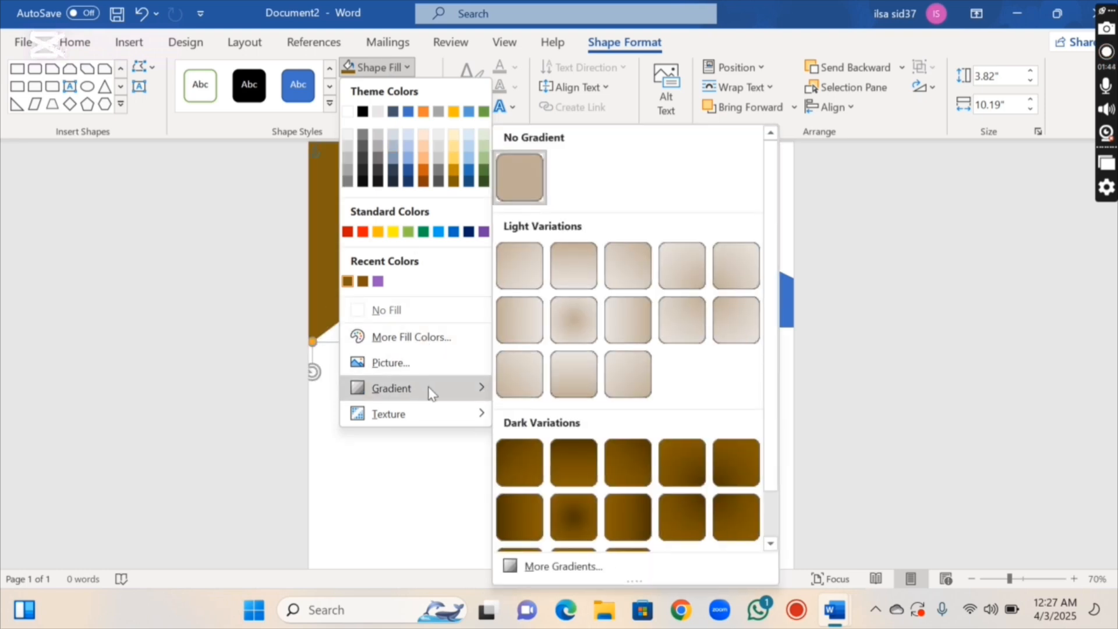
left_click(559, 566)
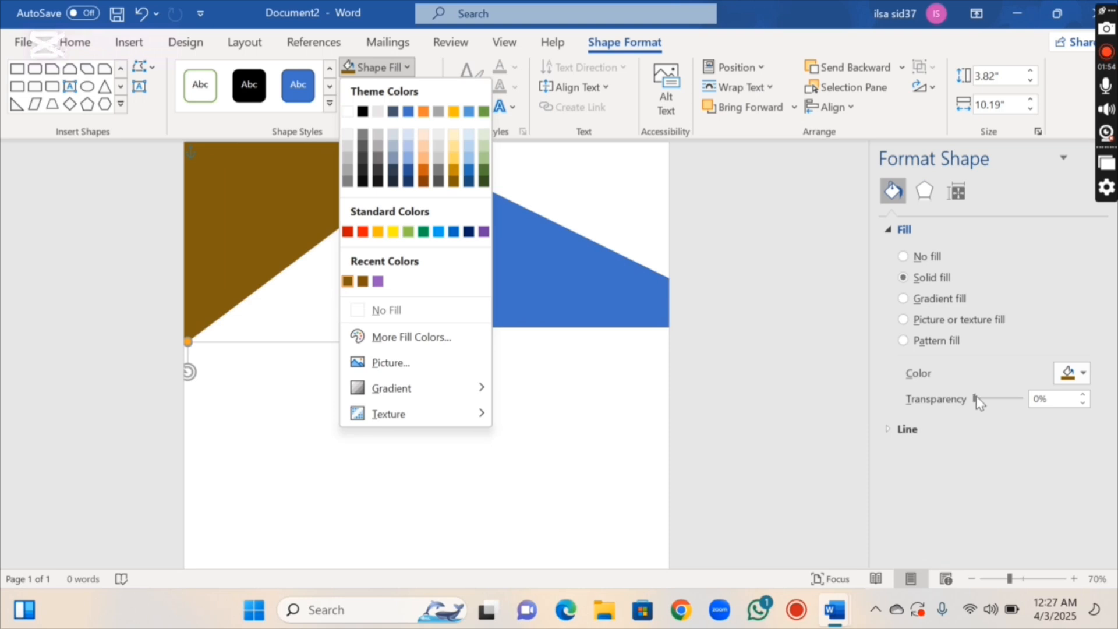
left_click_drag(976, 396, 1004, 400)
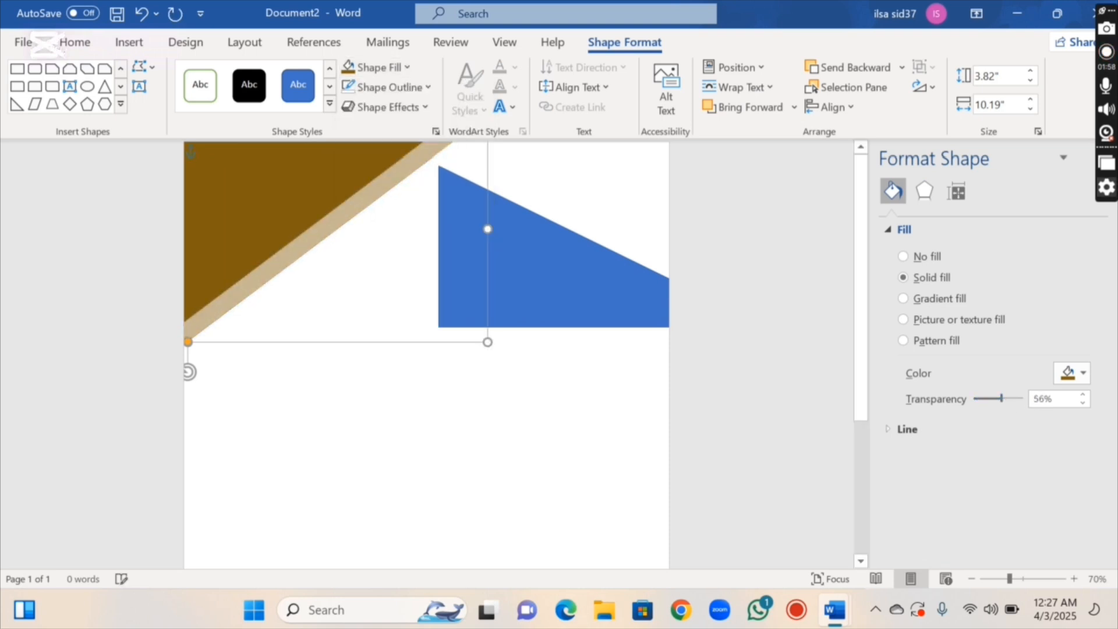
mouse_move(333, 230)
left_mouse_down()
mouse_move(297, 224)
mouse_move(316, 232)
left_mouse_up()
Move the blue right triangle left and slightly down onto the brown triangle's diagonal edge
right_click(314, 226)
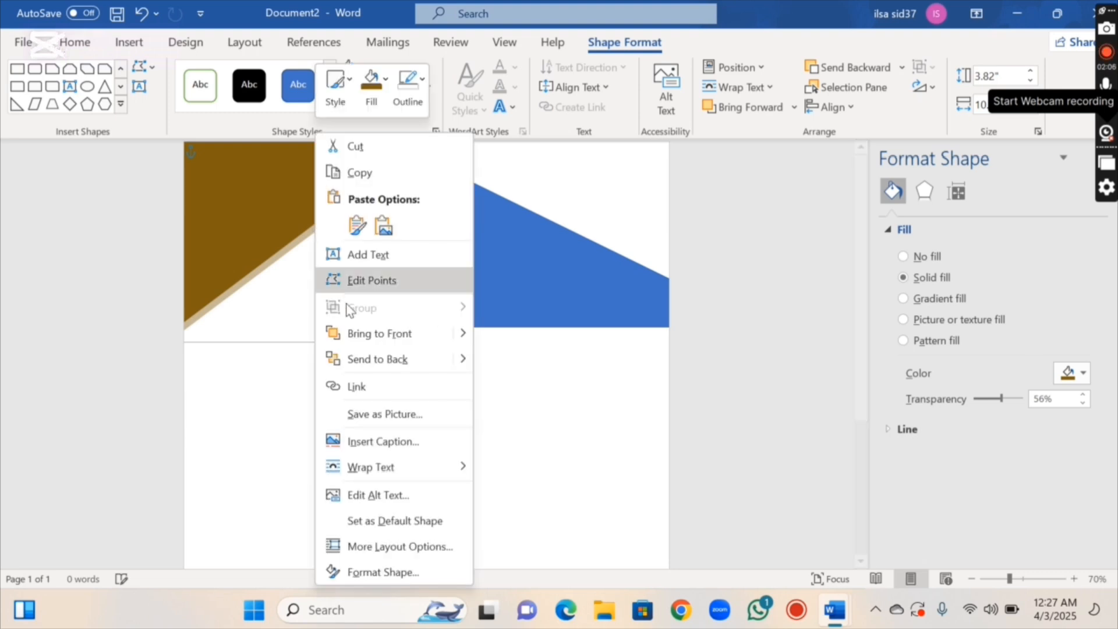
left_click(369, 344)
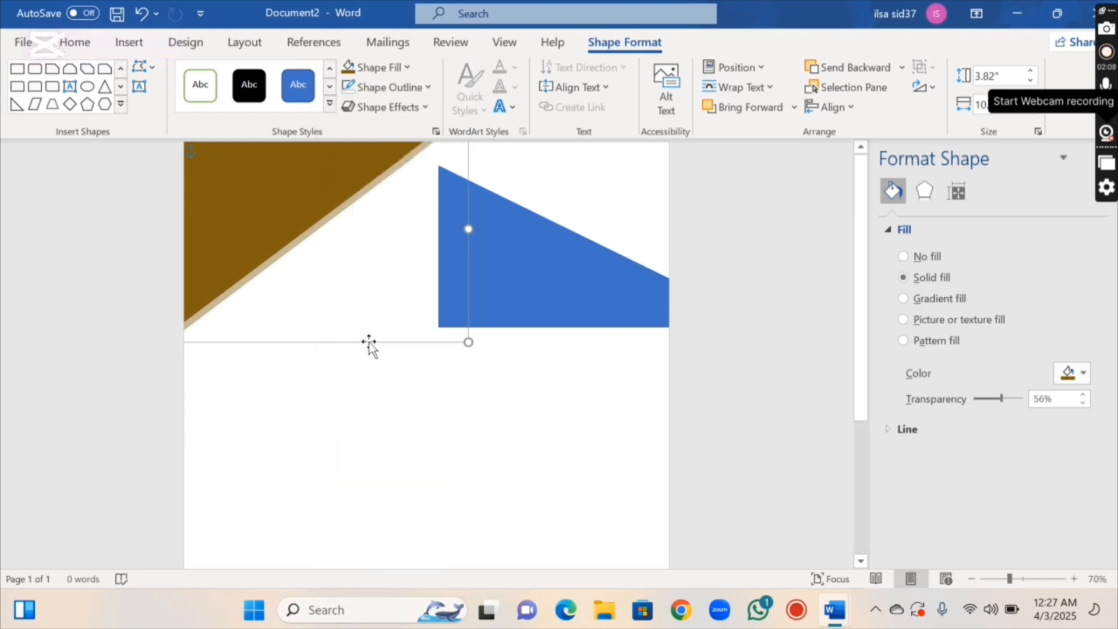
left_click(462, 392)
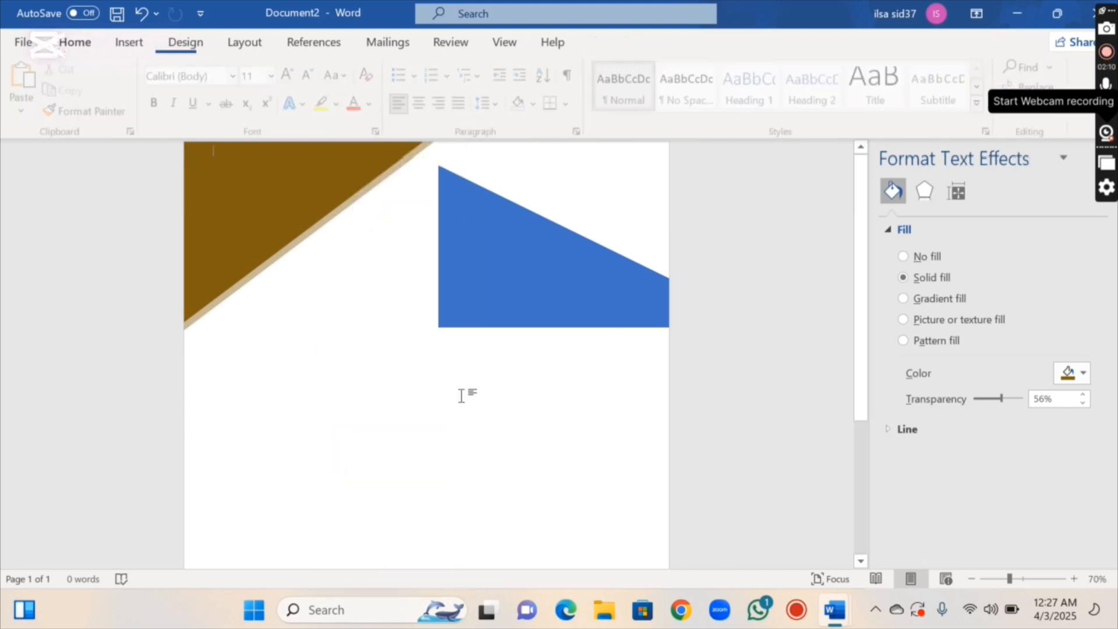
left_click(467, 244)
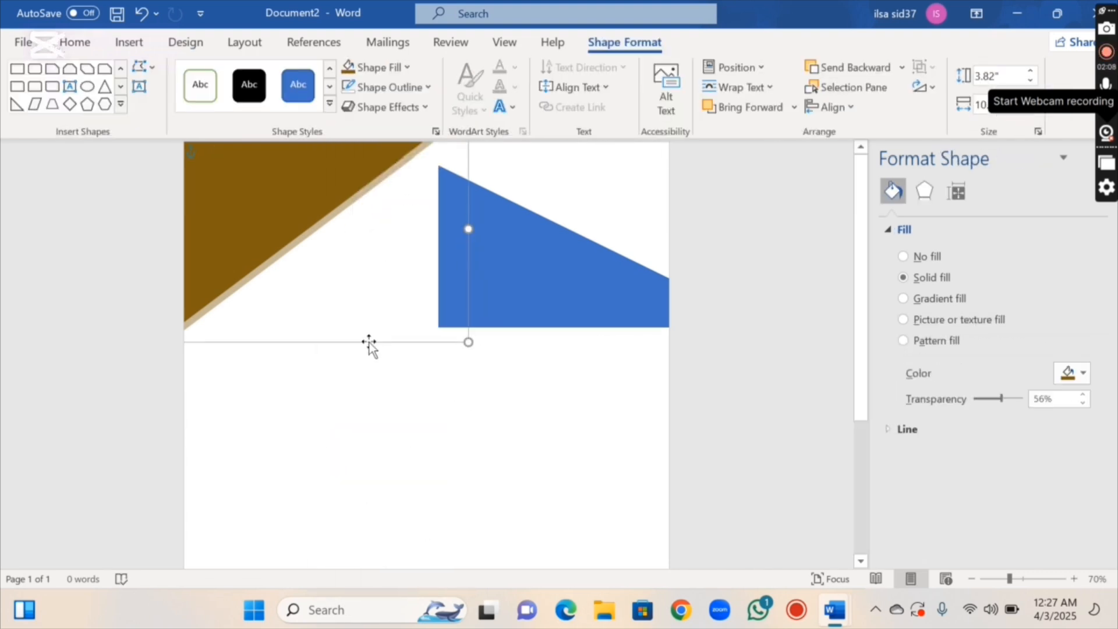
left_click(462, 395)
left_click(467, 244)
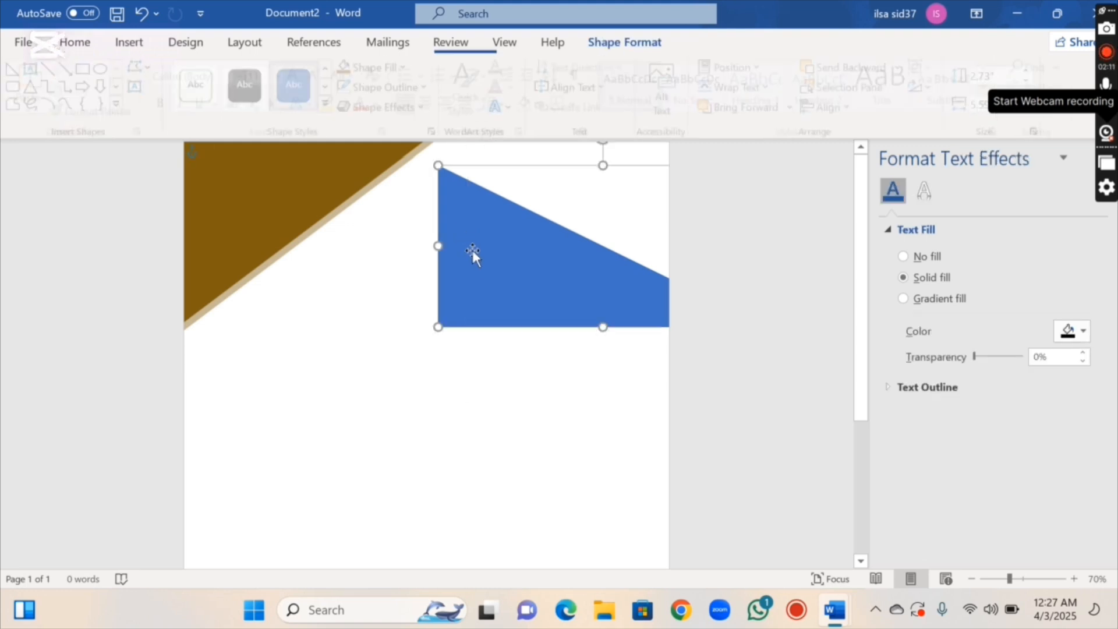
left_click_drag(473, 250, 349, 273)
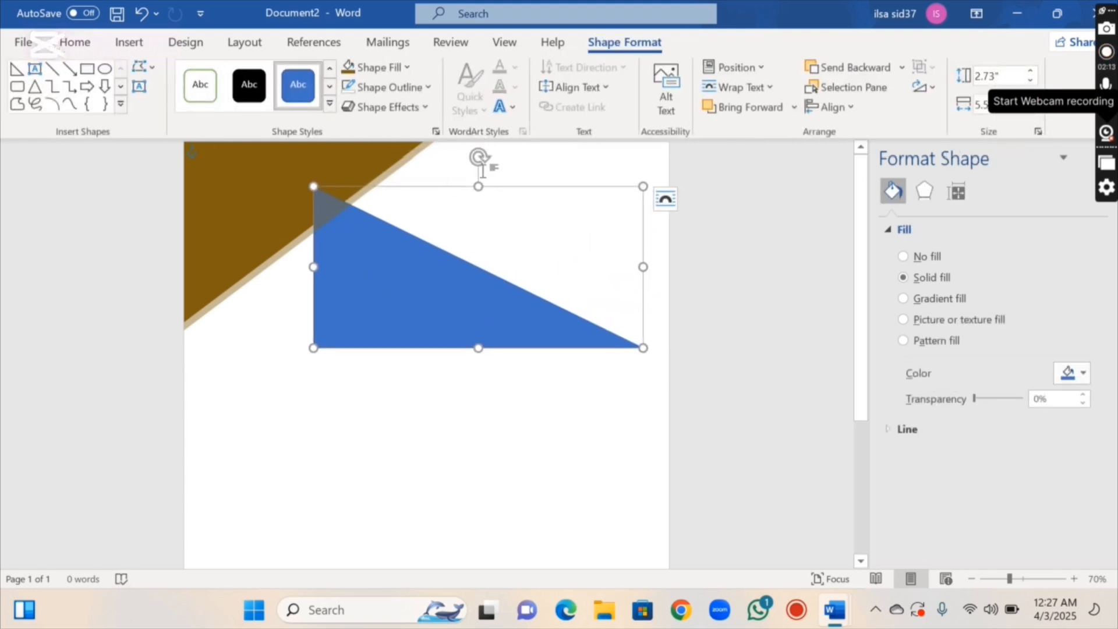
Rotate the right triangle about 100° and place it along the page's top-right edge in orange
left_click_drag(480, 155, 477, 322)
left_click_drag(526, 263, 565, 216)
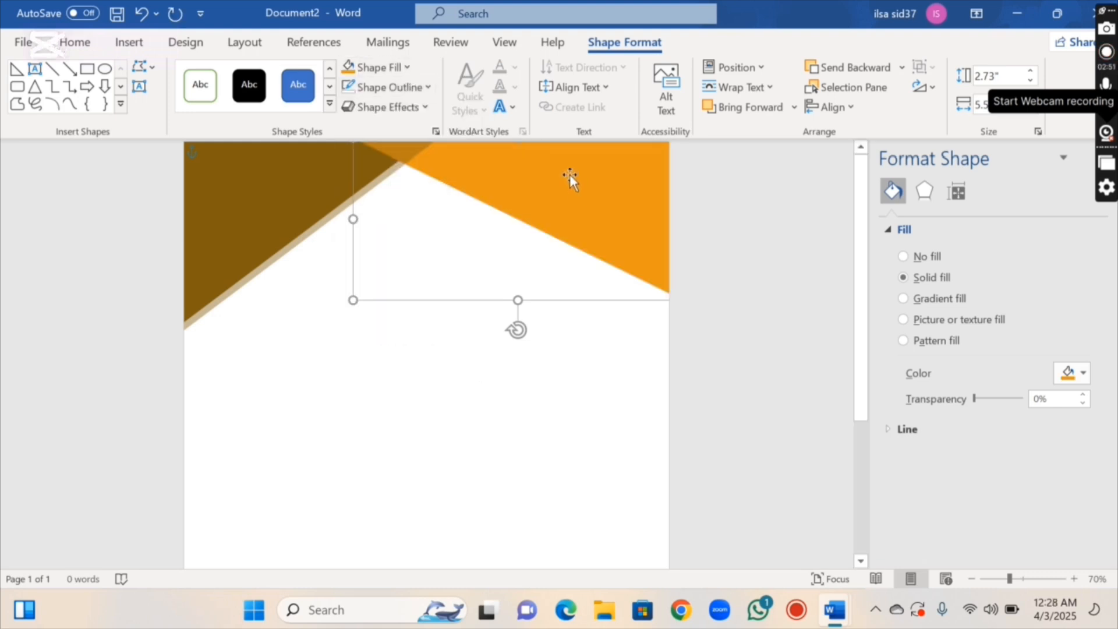
left_click(405, 68)
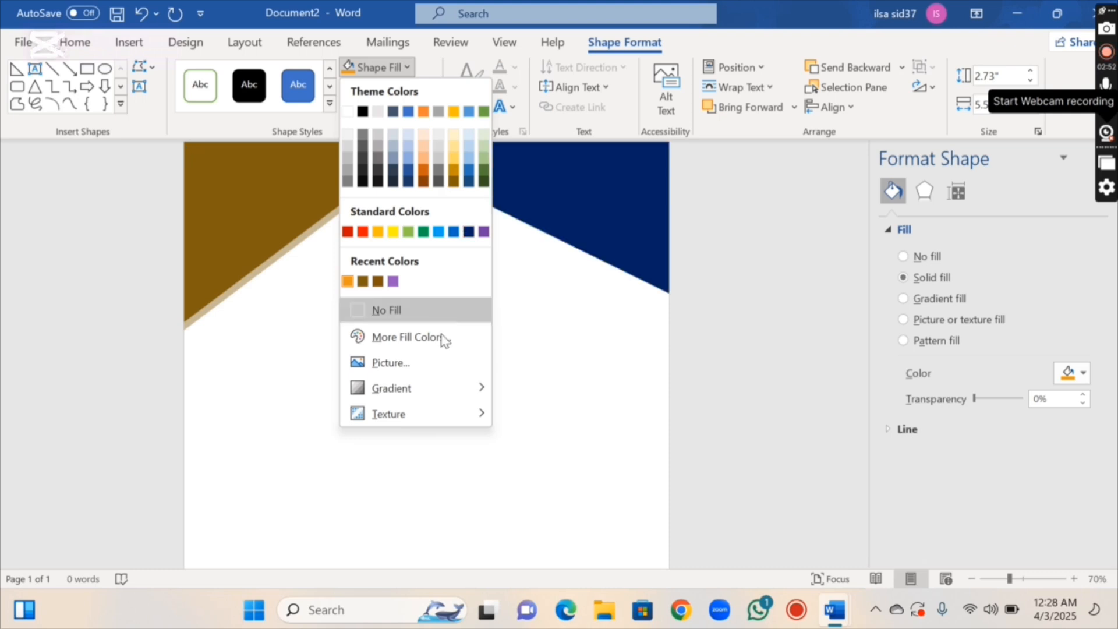
left_click(554, 217)
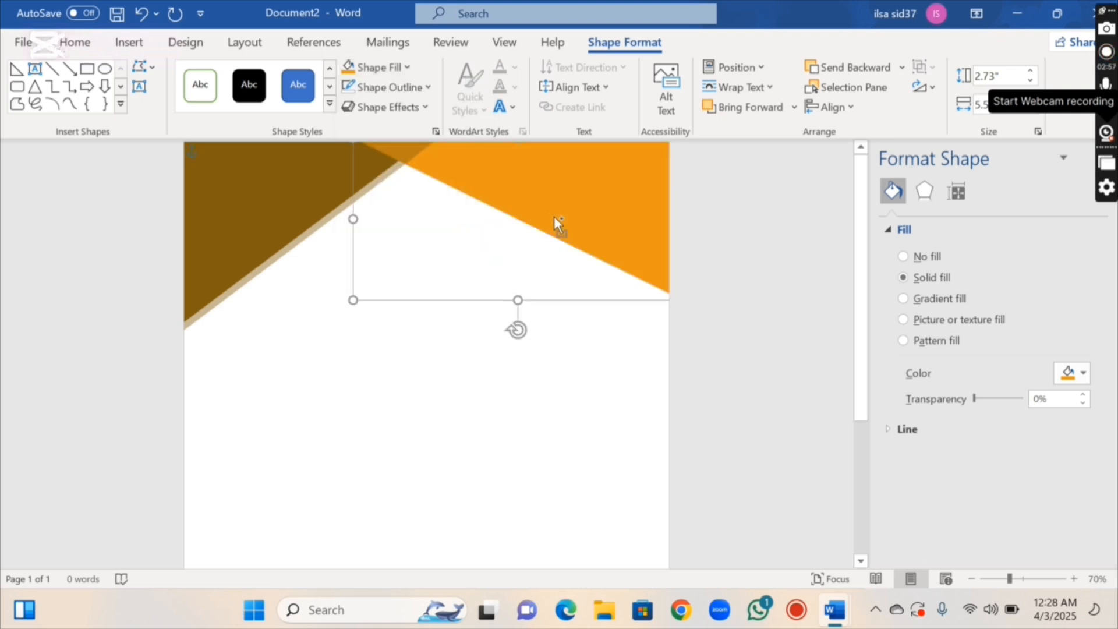
Paste a duplicate of the orange triangle slightly lower on the page
key("ctrl+v")
left_click_drag(553, 215, 552, 240)
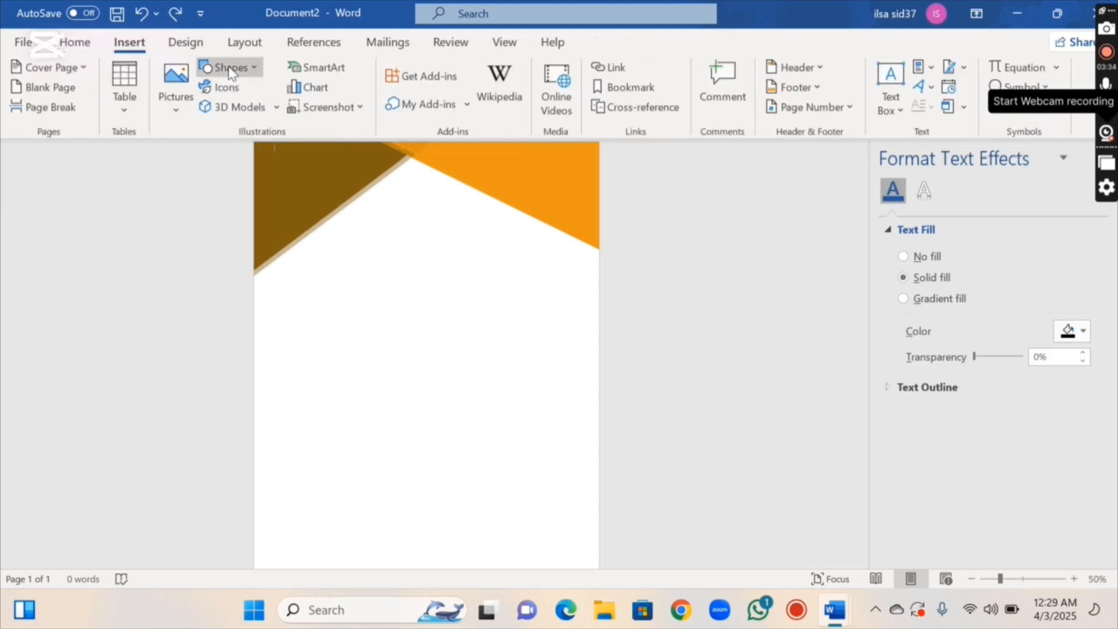
left_click(231, 68)
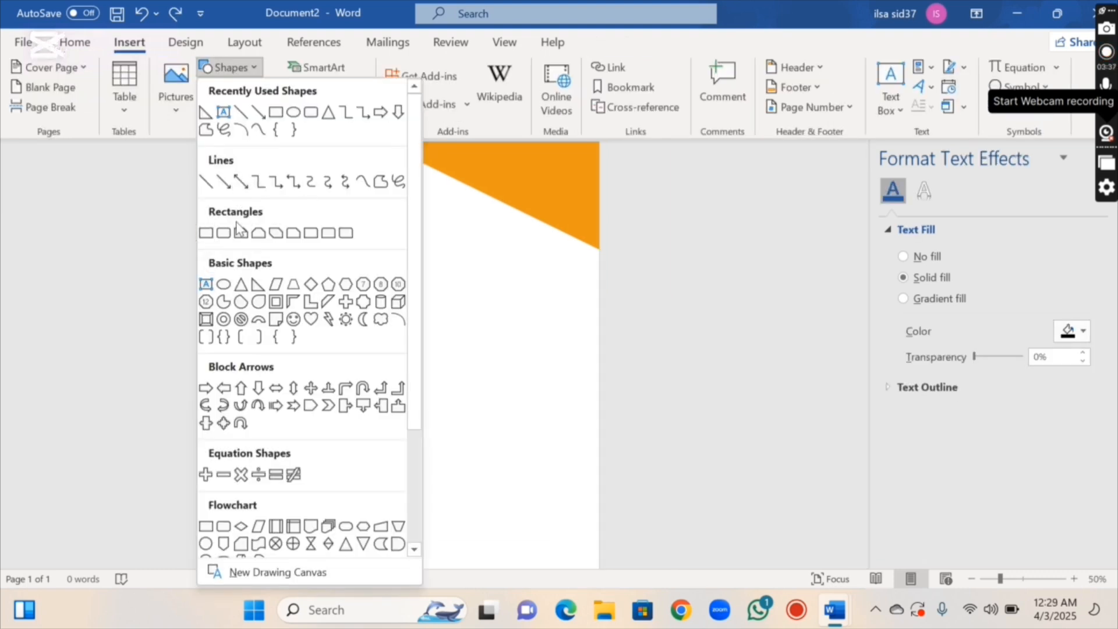
Draw a tall rectangle down the left side of the page, slightly widened
left_click(206, 234)
key("Escape")
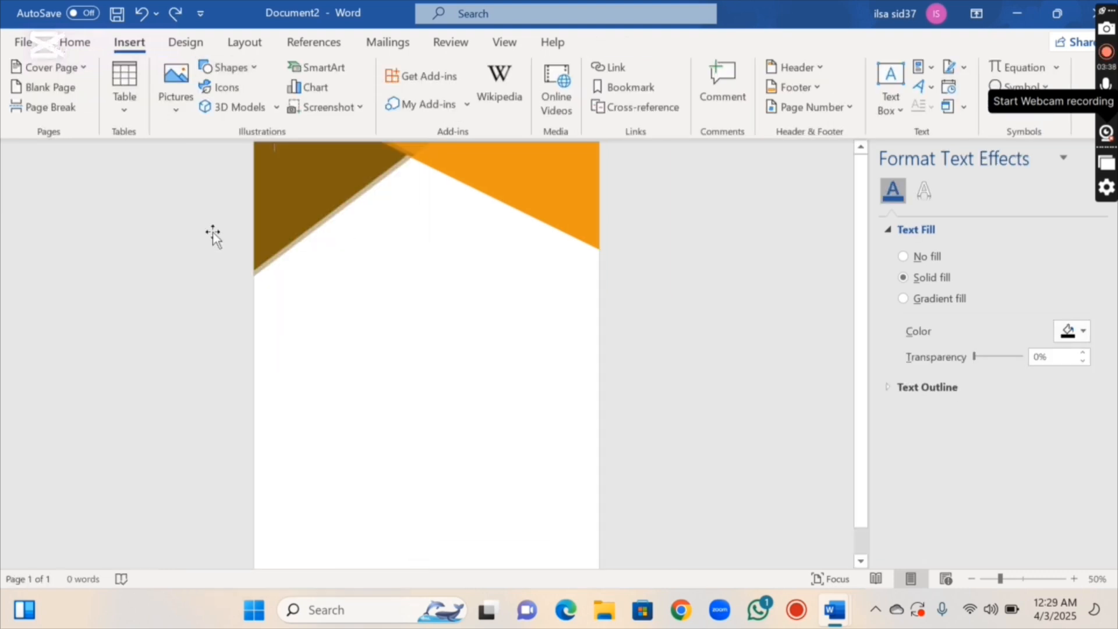
left_click(246, 74)
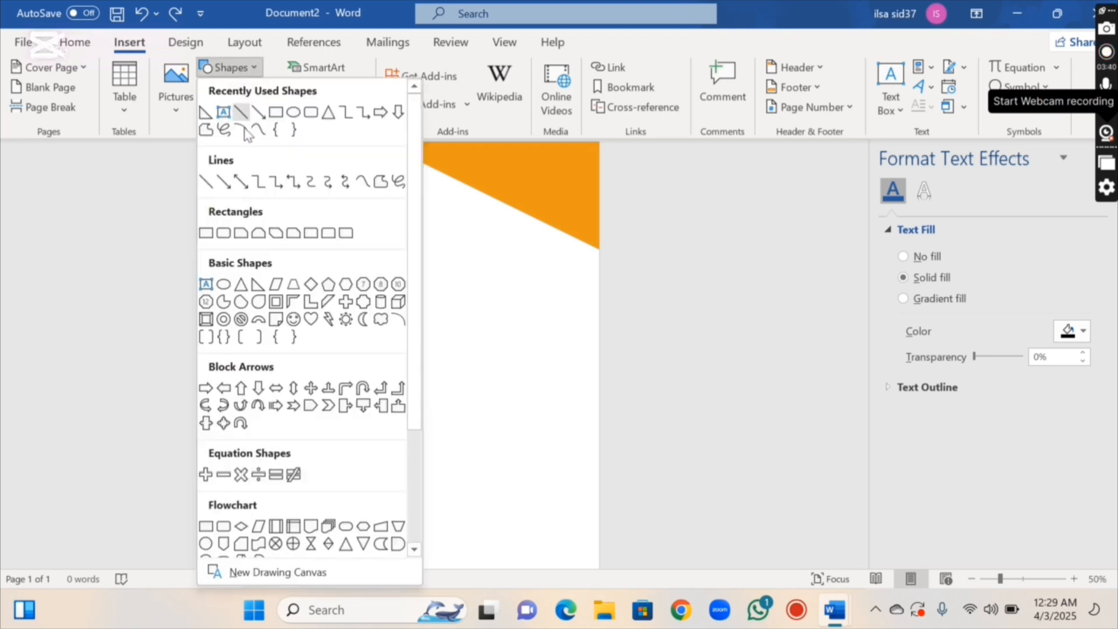
left_click(207, 234)
left_click_drag(282, 217, 410, 532)
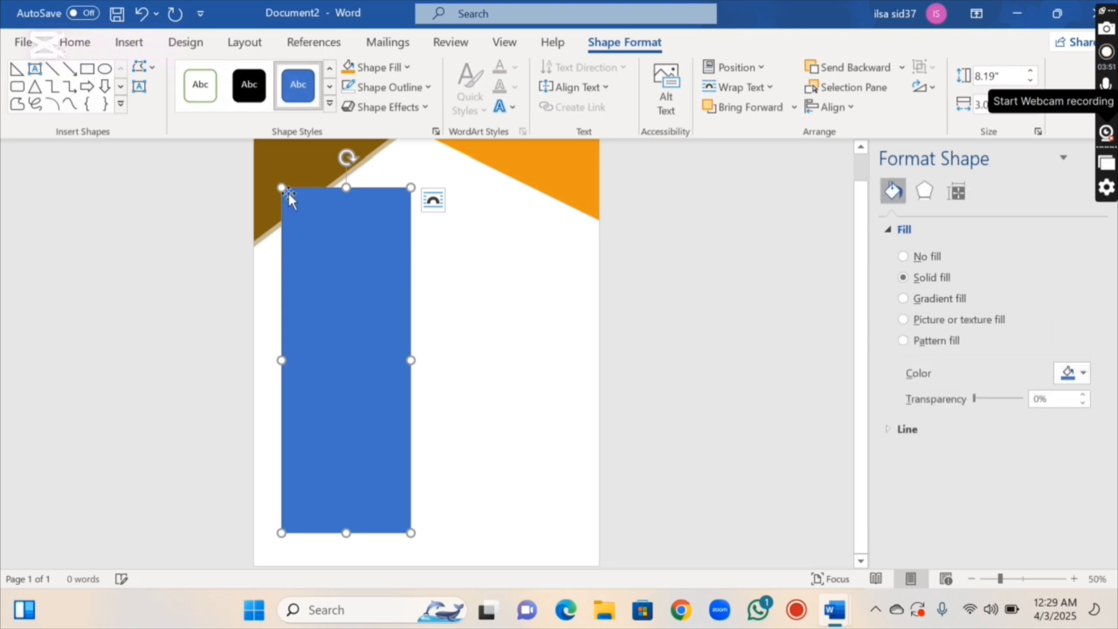
left_click_drag(281, 187, 274, 187)
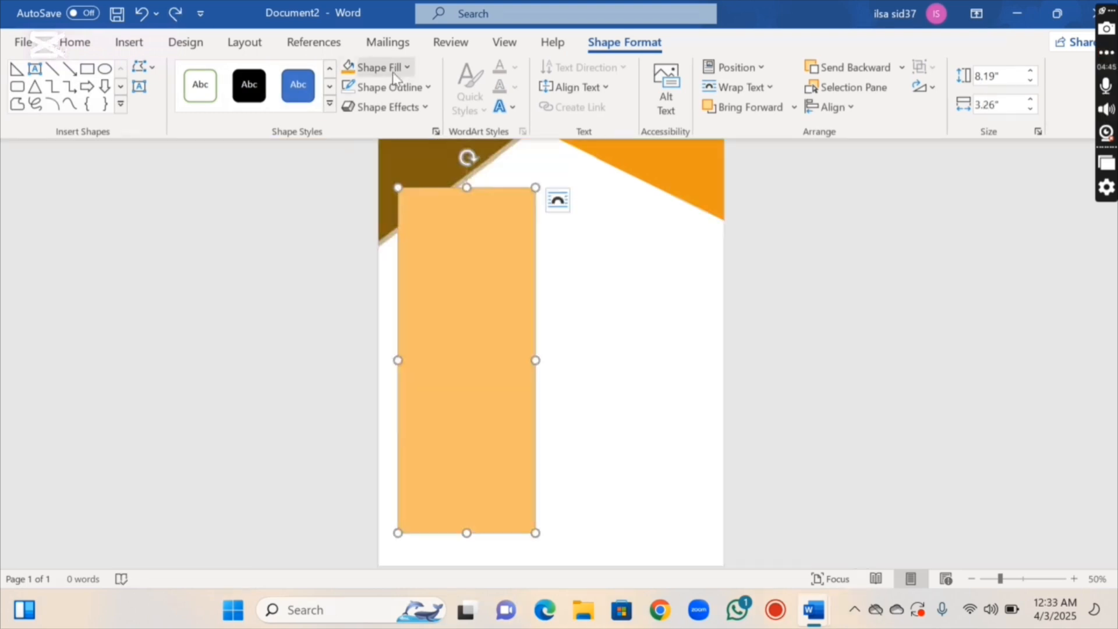
Fill the rectangle orange with no outline, send it to back, and stretch it to the page bottom
left_click(394, 76)
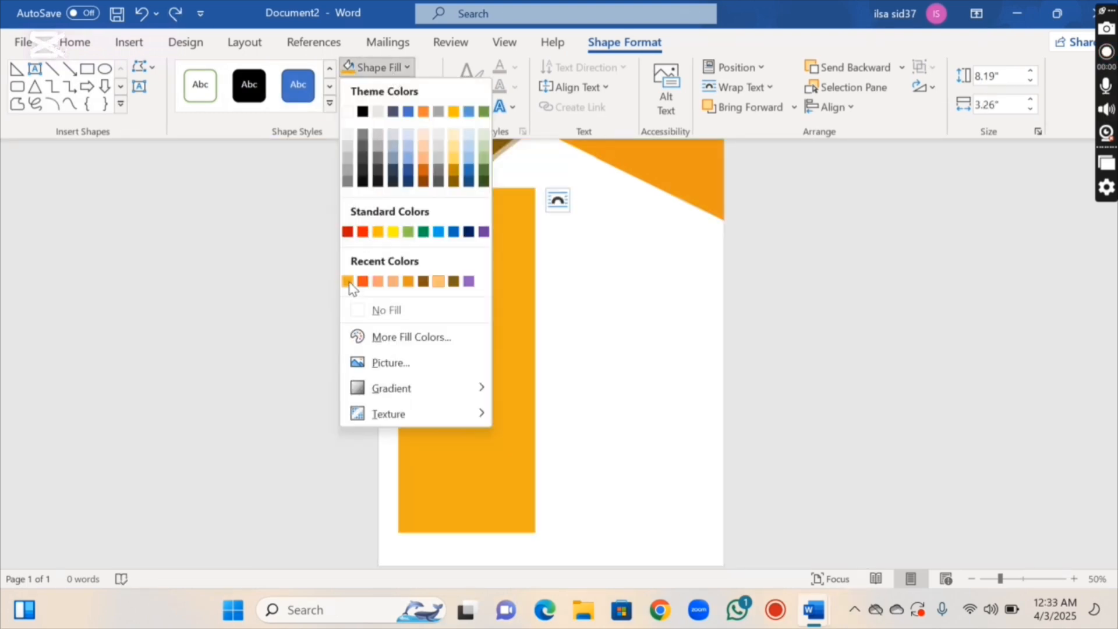
left_click(347, 282)
left_click(402, 88)
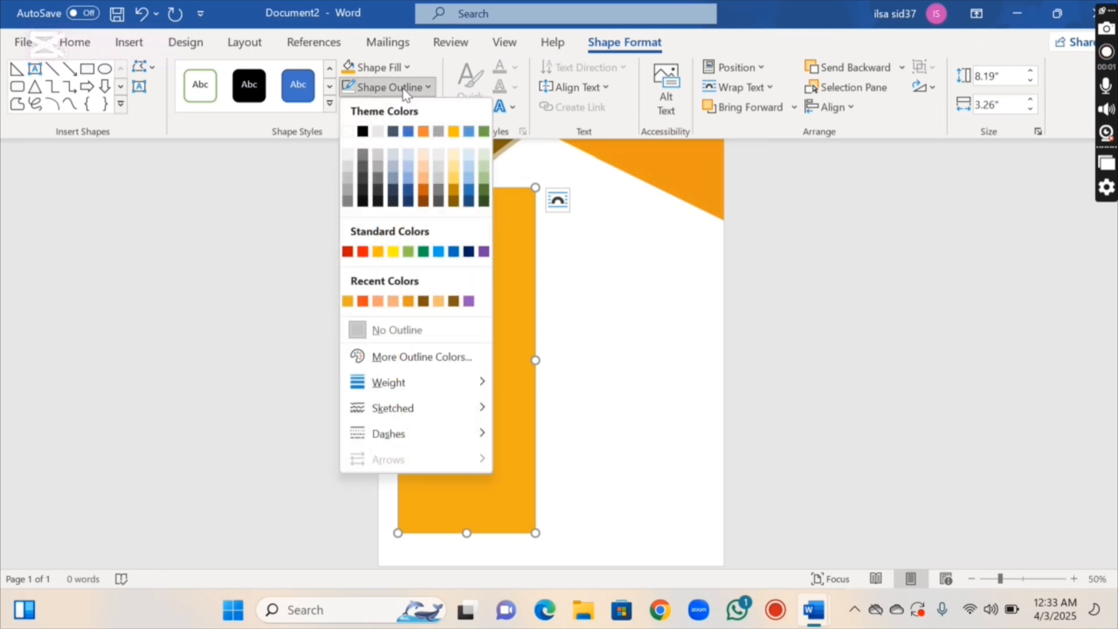
left_click(438, 330)
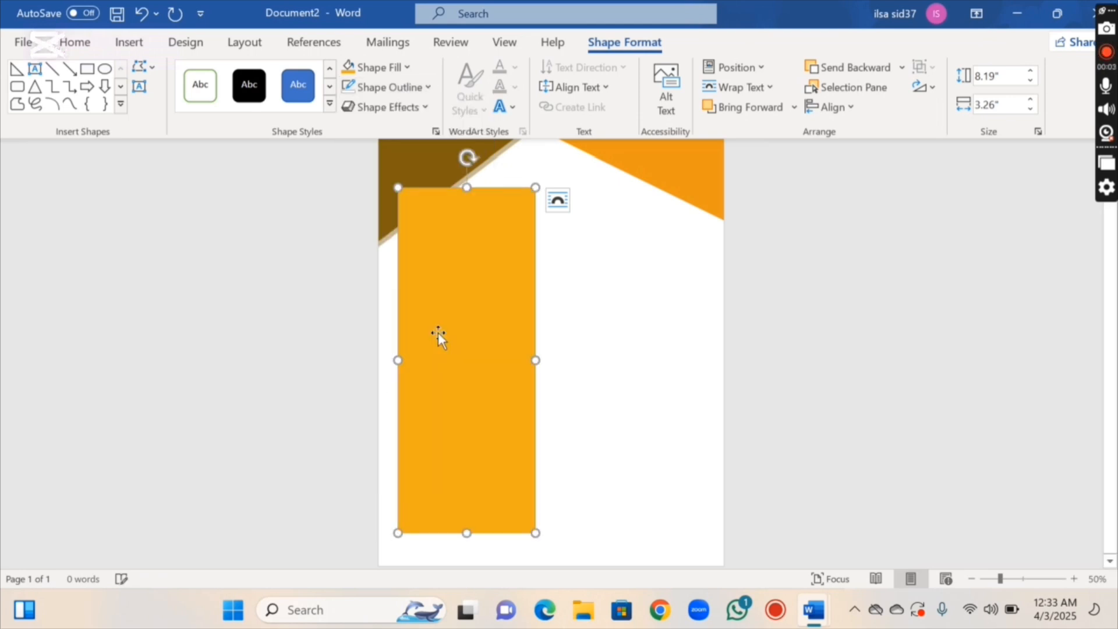
right_click(437, 333)
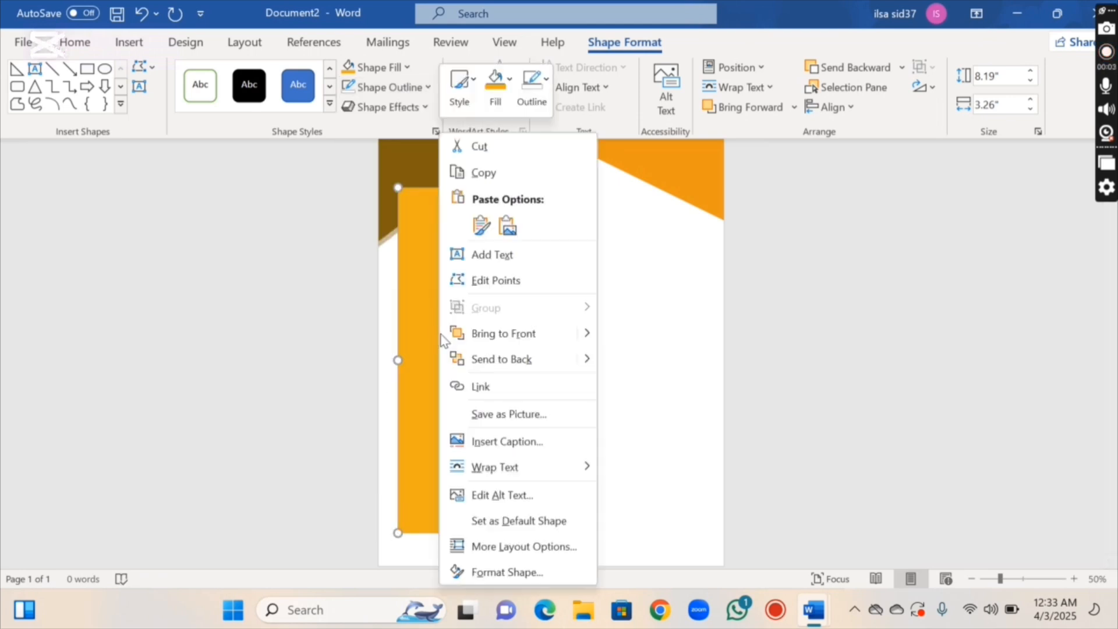
left_click(498, 359)
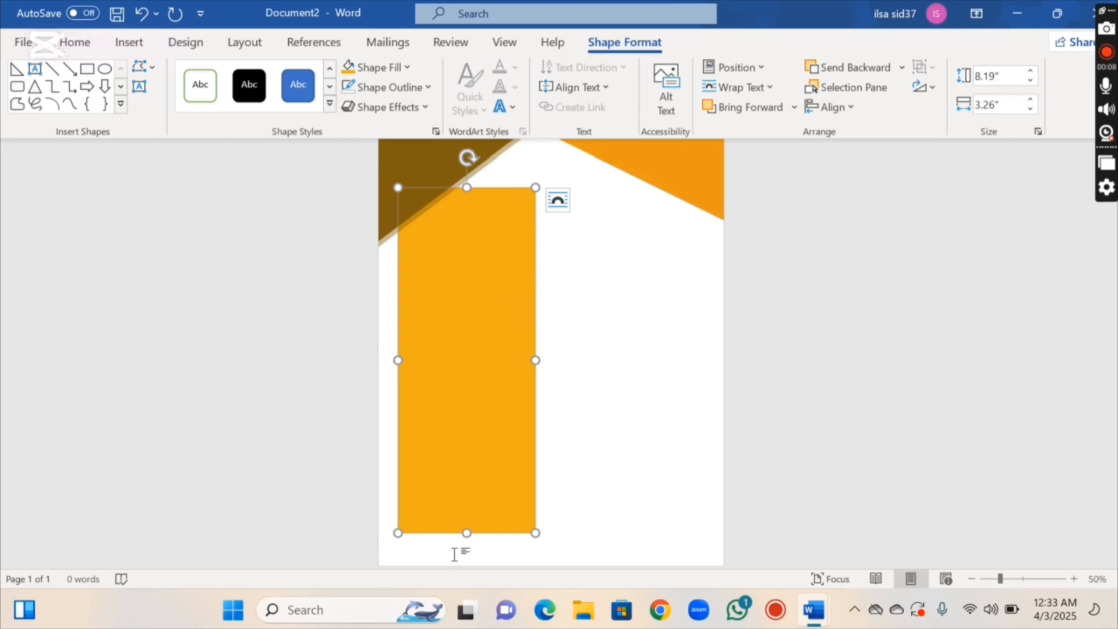
left_click_drag(466, 533, 464, 566)
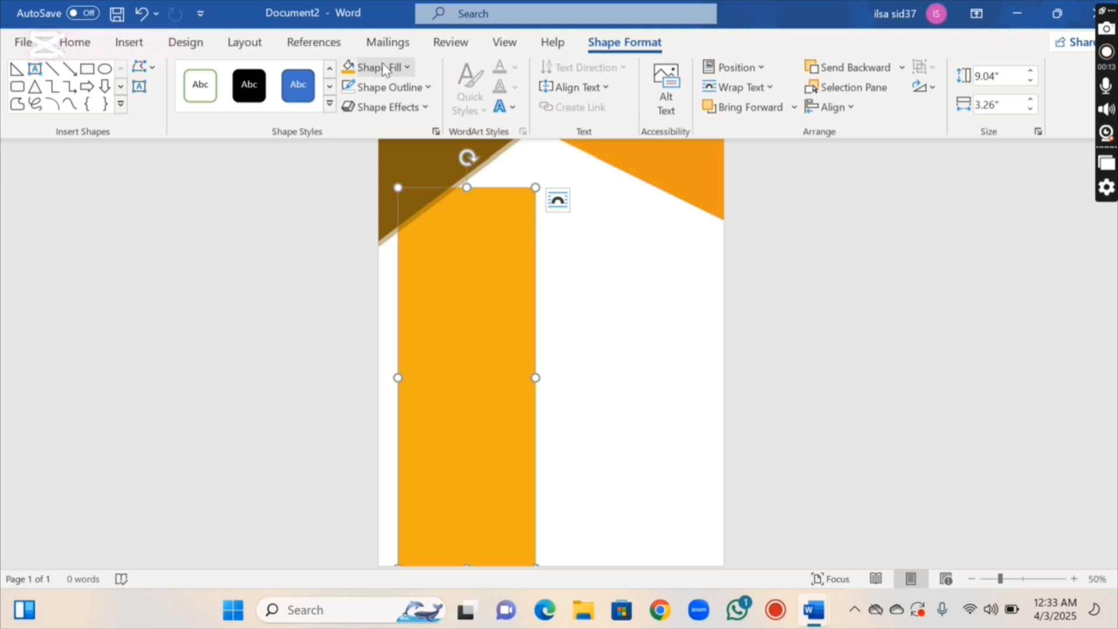
left_click(105, 69)
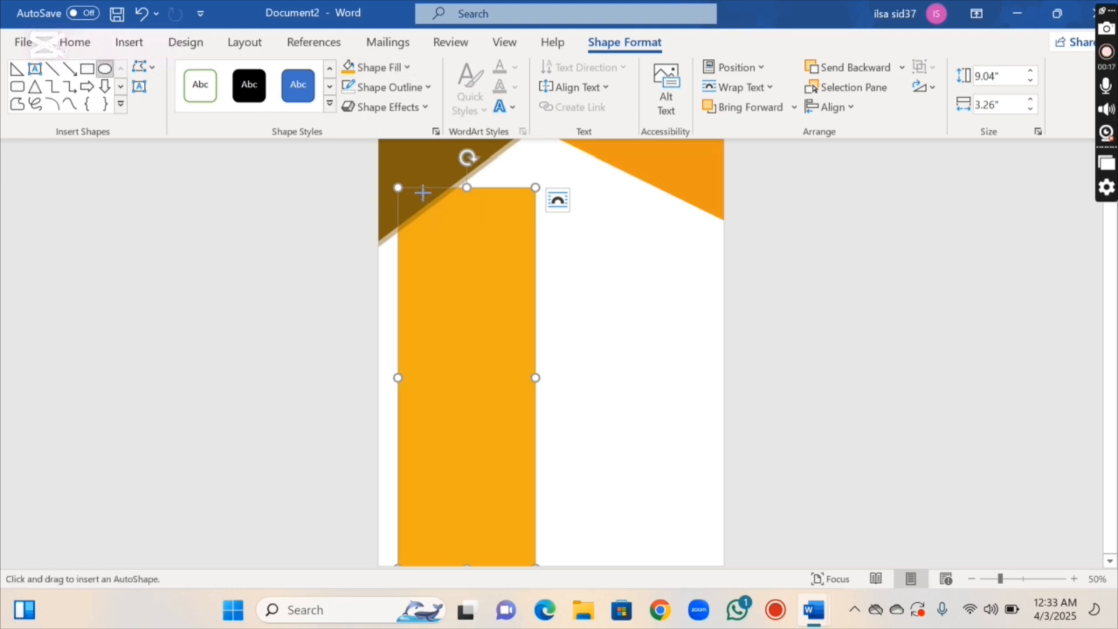
Draw a circle atop the orange sidebar and fill it with the 'face' photo
left_click_drag(422, 193, 495, 236)
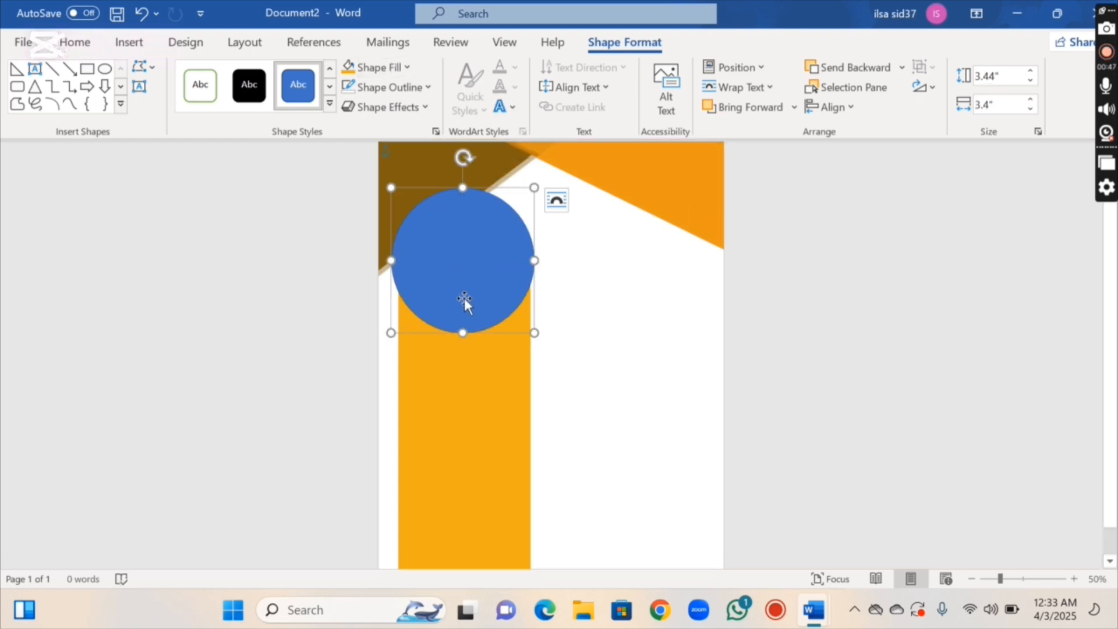
left_click(406, 67)
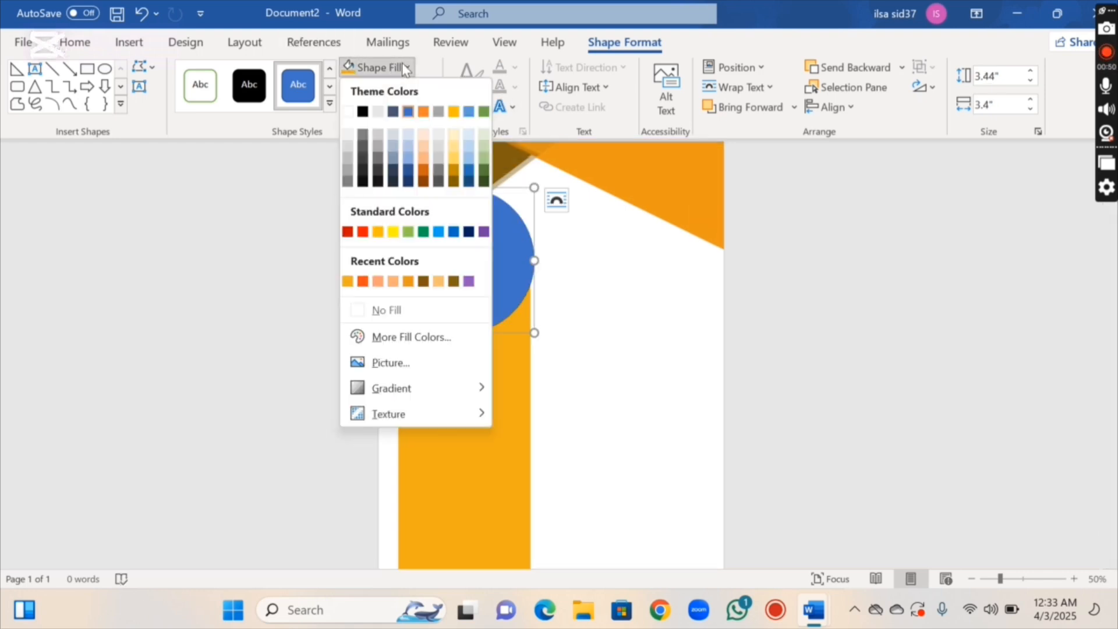
left_click(430, 362)
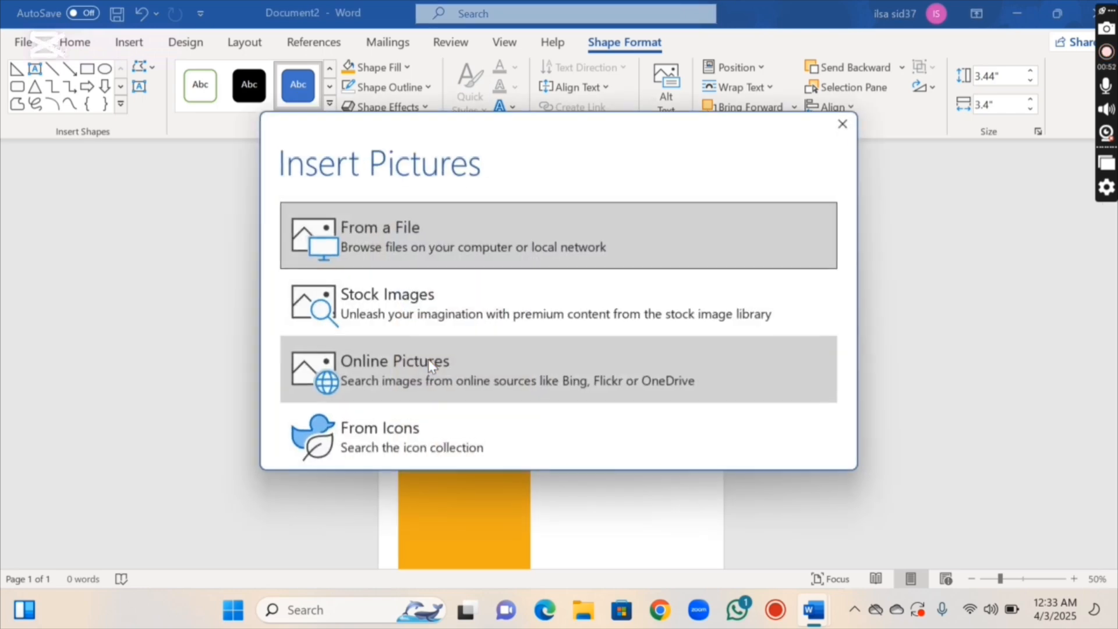
left_click(432, 224)
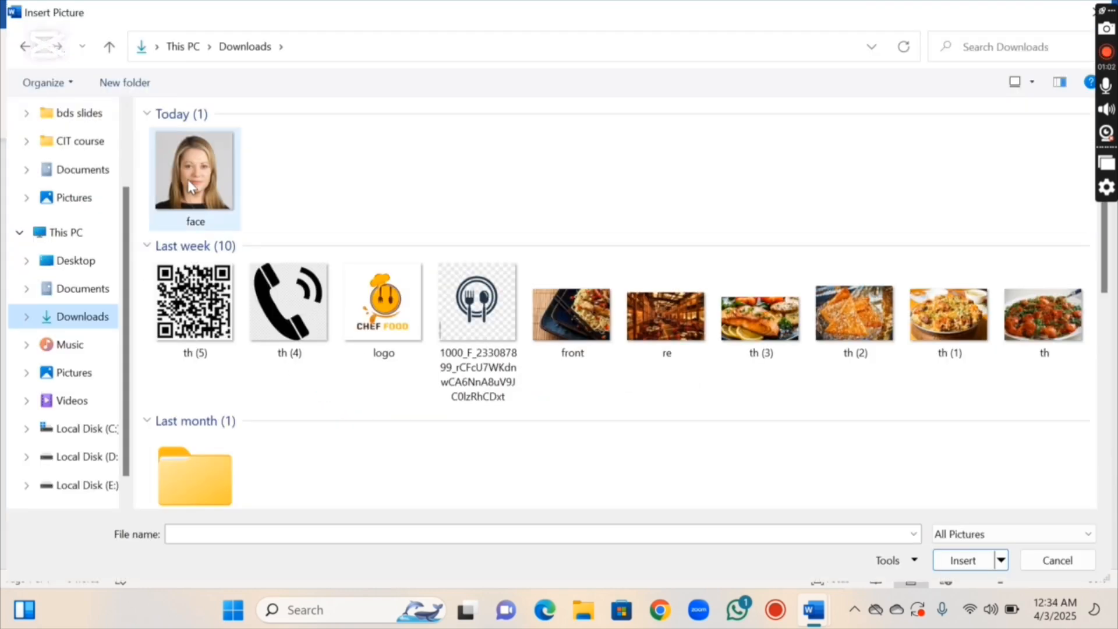
left_click(188, 180)
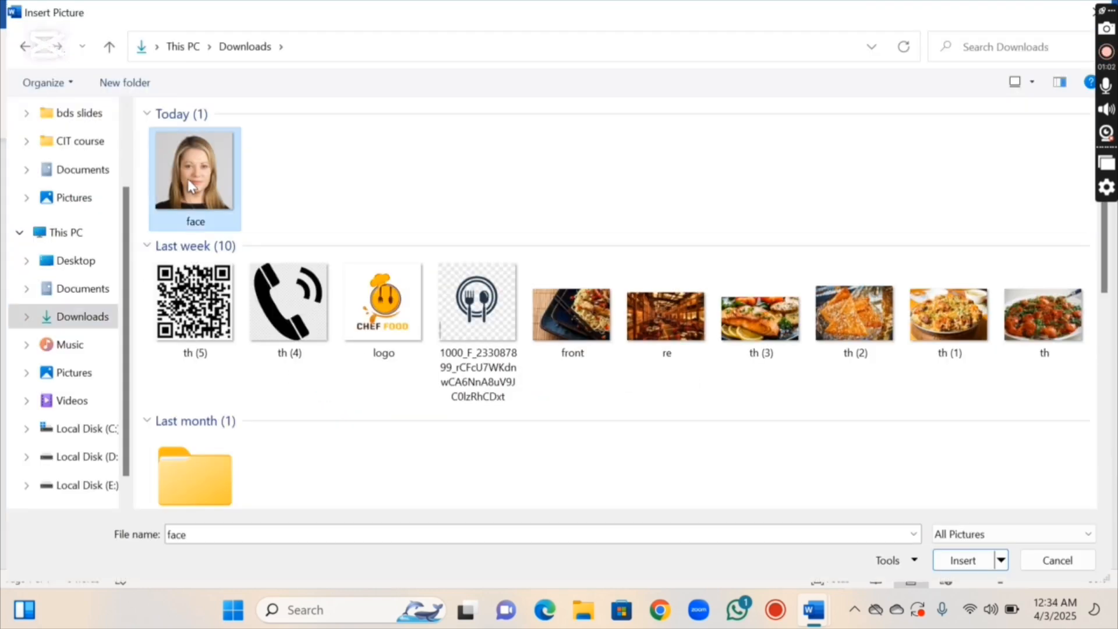
left_click(958, 563)
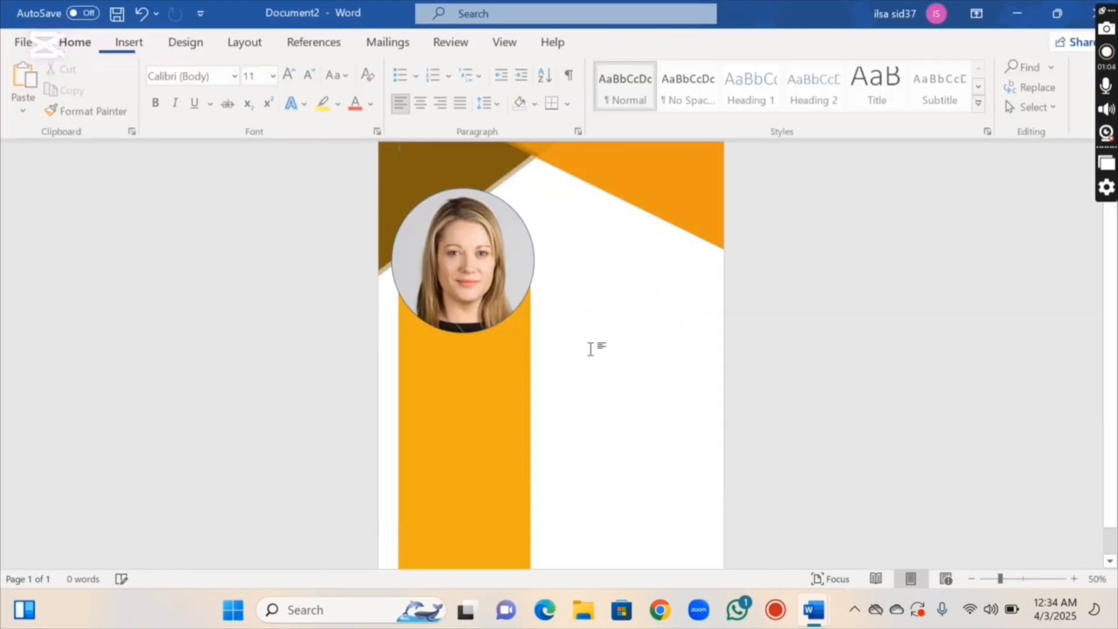
left_click(505, 297)
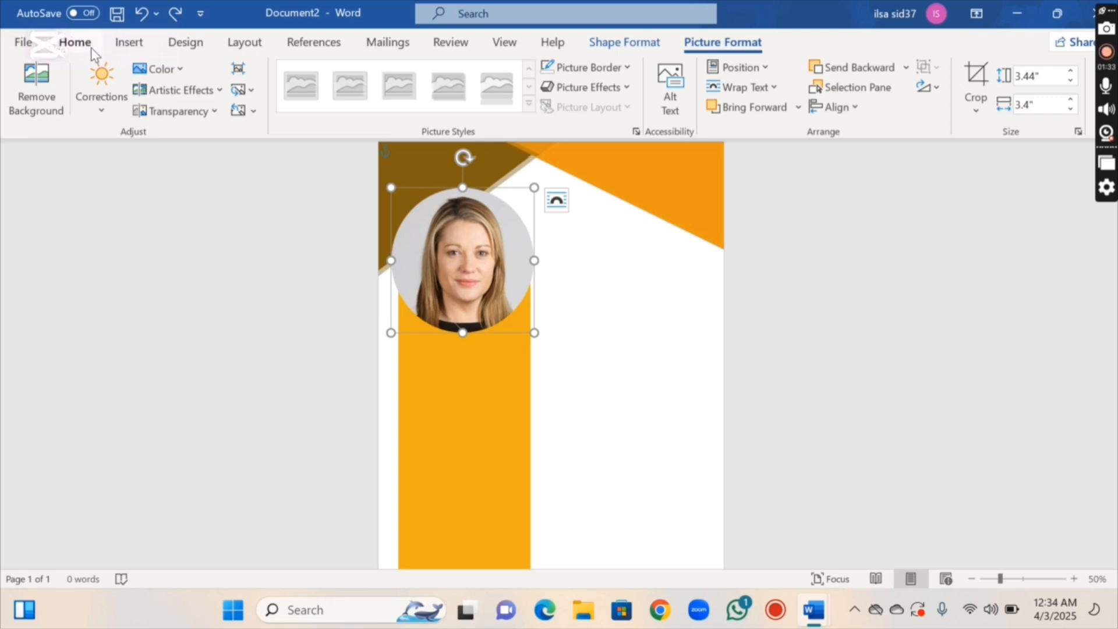
Draw a text box on the sidebar just below the portrait photo
left_click(87, 46)
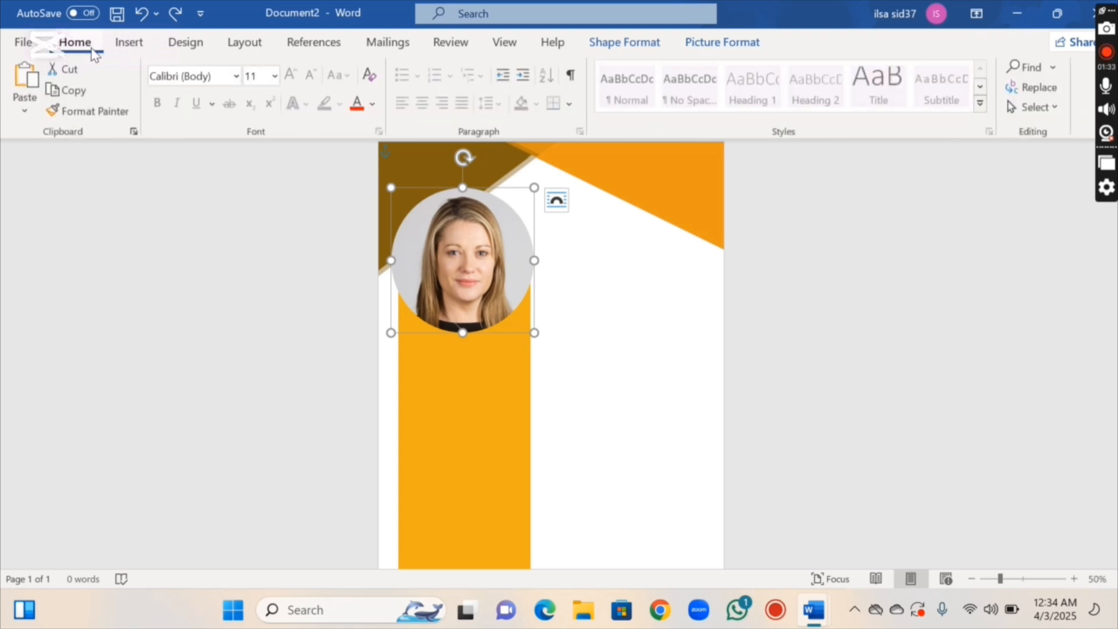
left_click(605, 438)
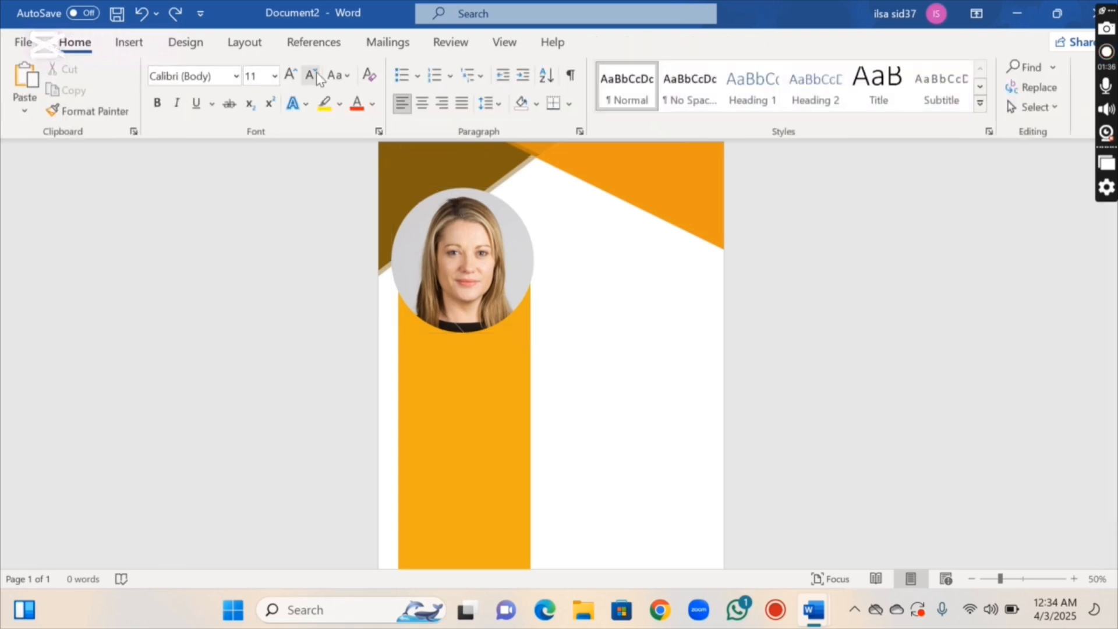
left_click(145, 47)
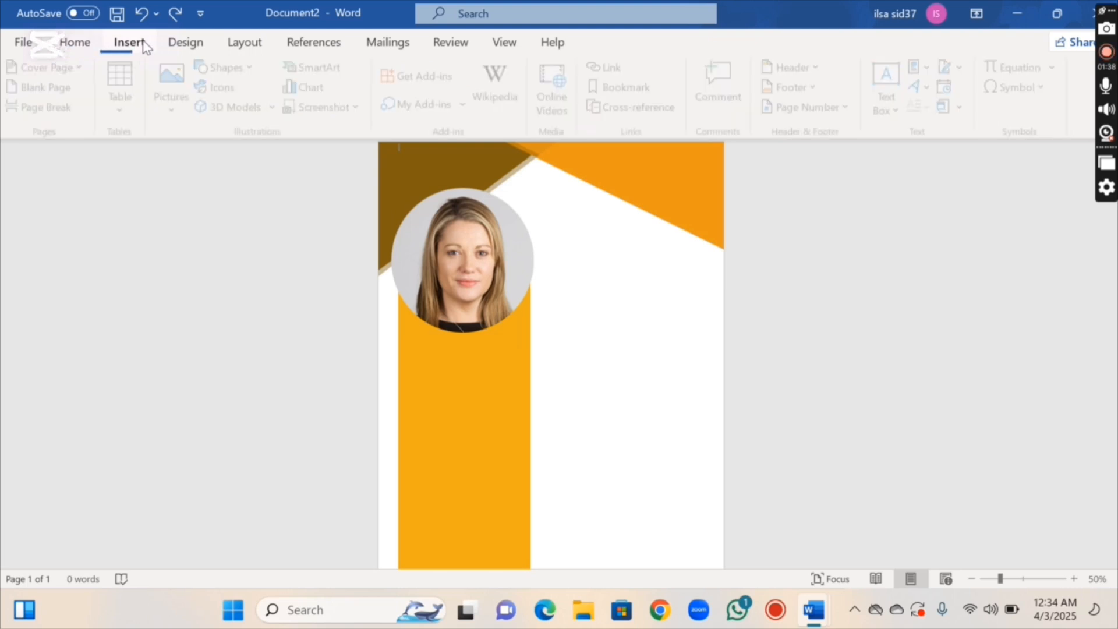
left_click(232, 67)
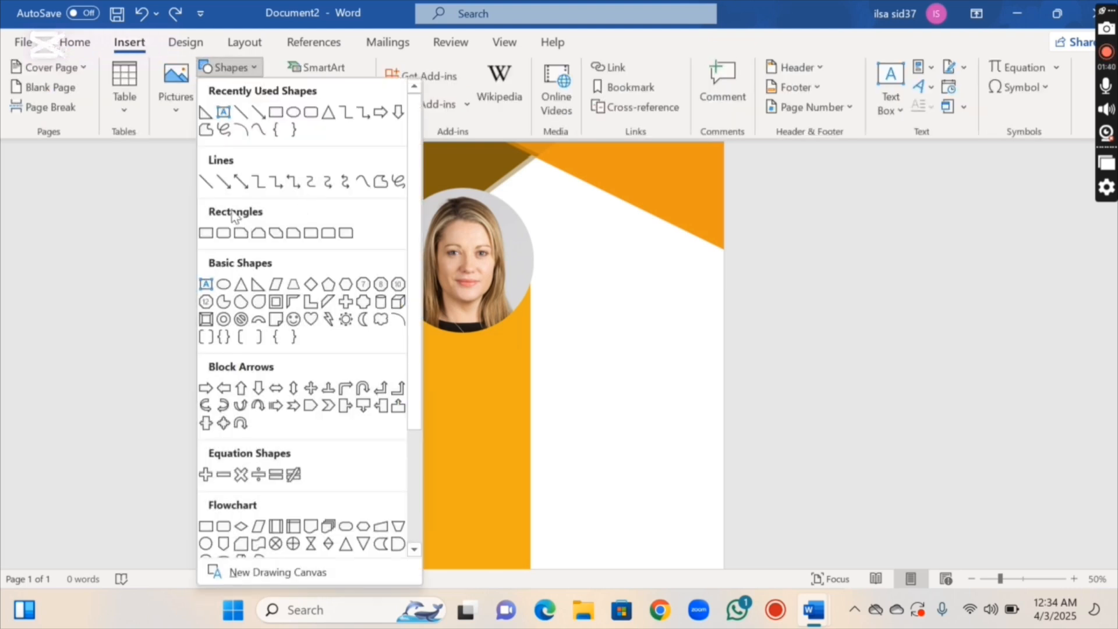
left_click(206, 283)
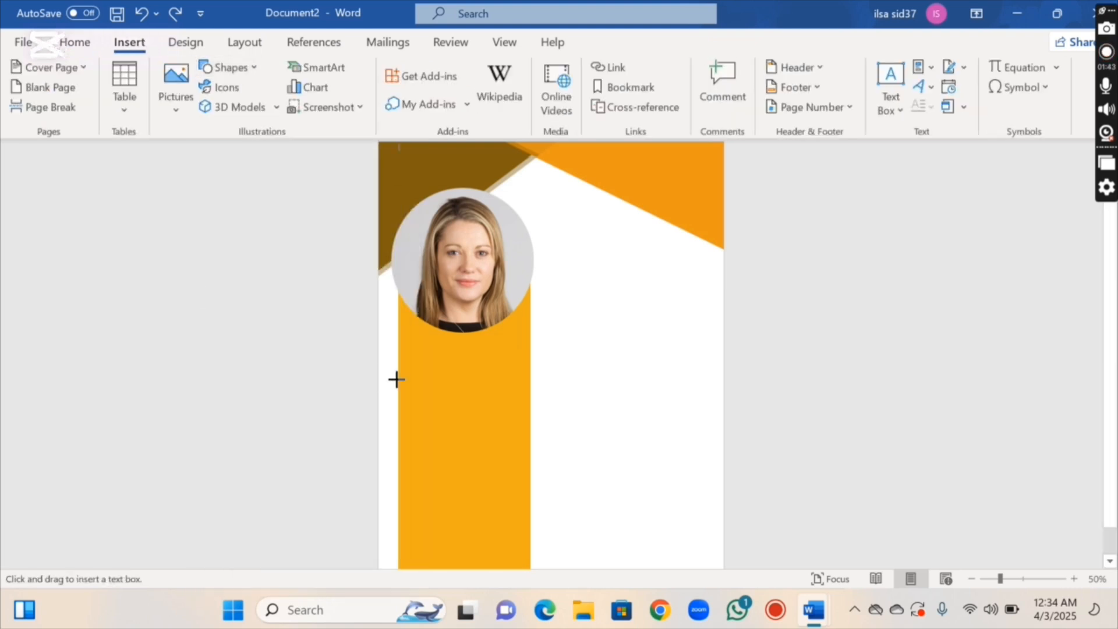
left_click_drag(412, 346, 502, 364)
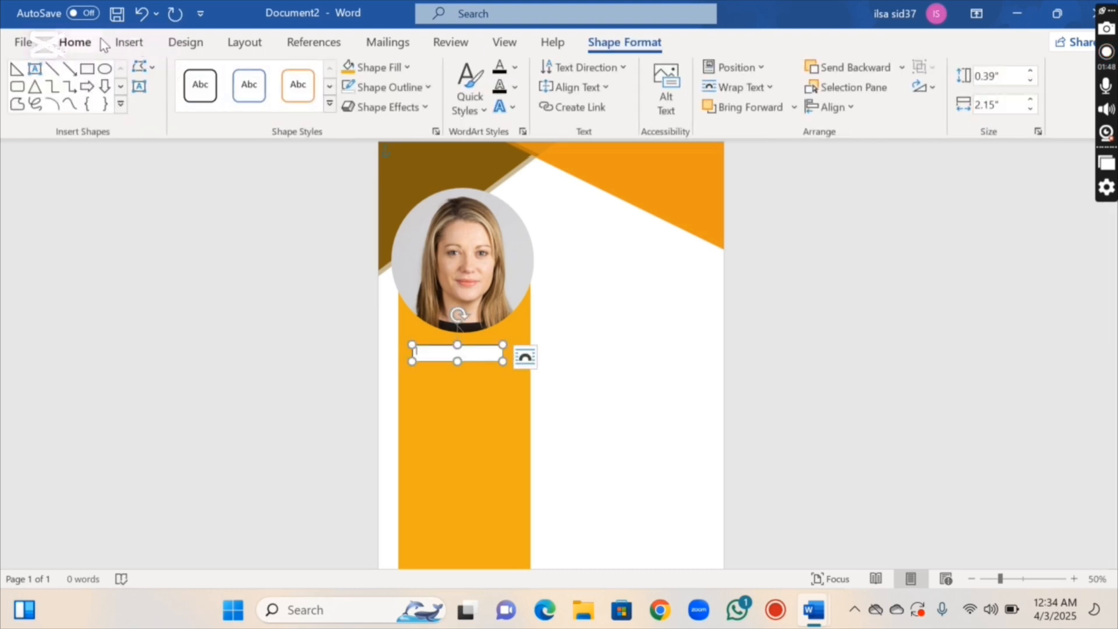
Draw a second, taller text box below the first one
left_click(129, 44)
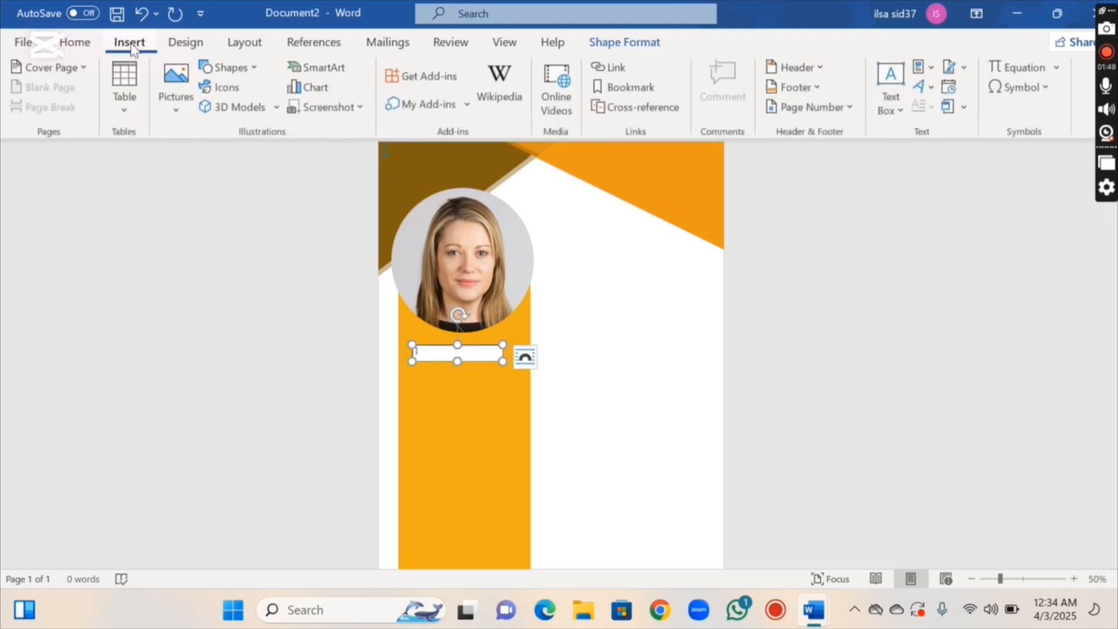
left_click(204, 68)
left_click(223, 113)
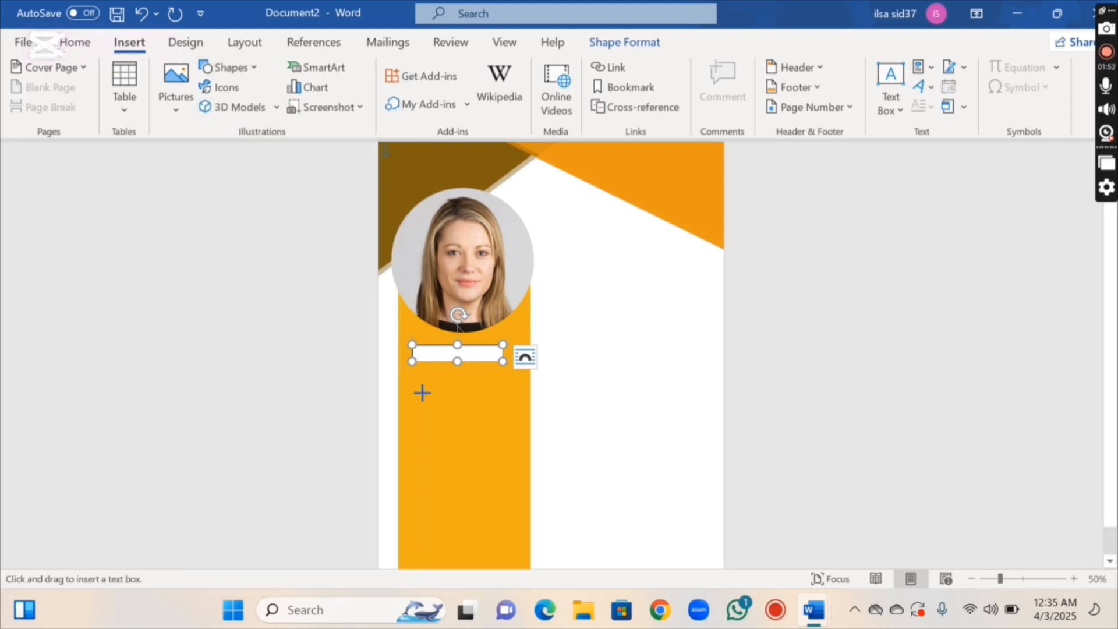
left_click_drag(411, 372, 488, 416)
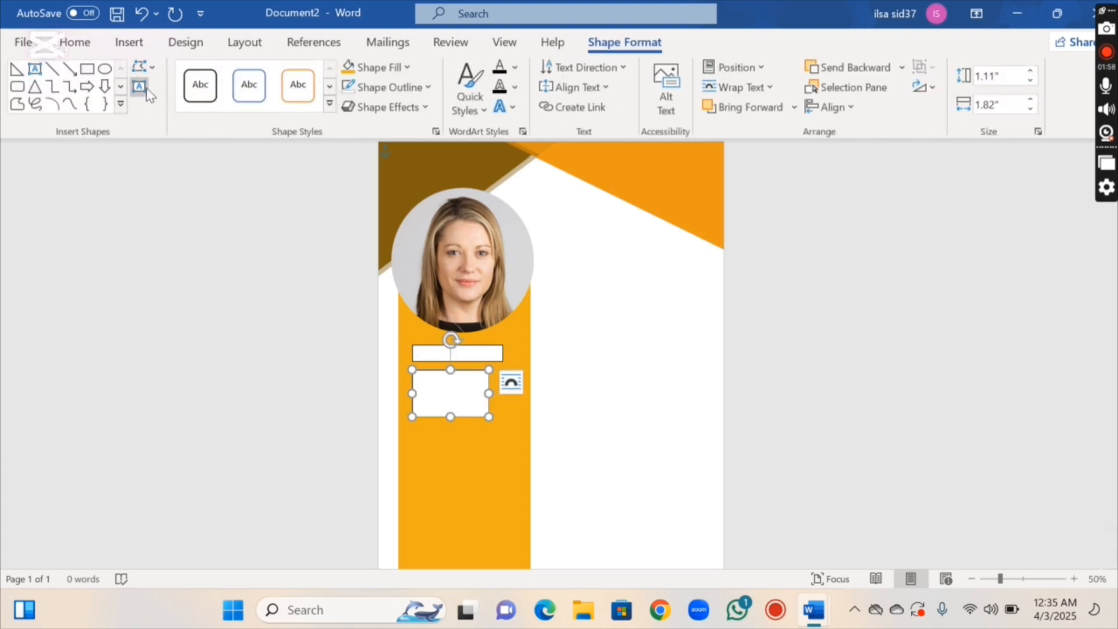
left_click(140, 87)
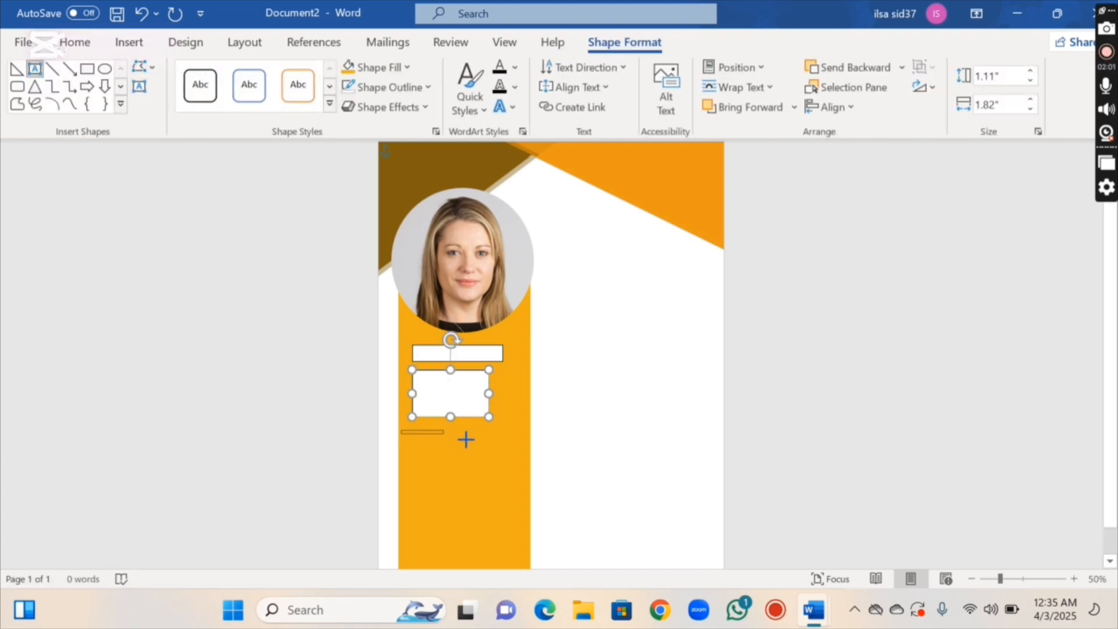